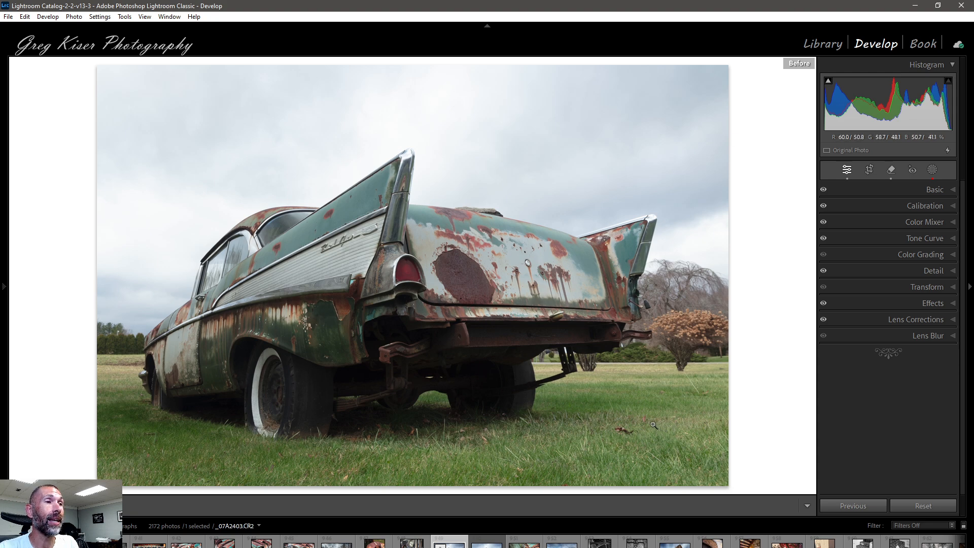
# Step: Show the edited photo instead of the original and examine its existing masks, from Car through to Light
pyautogui.press('\\')
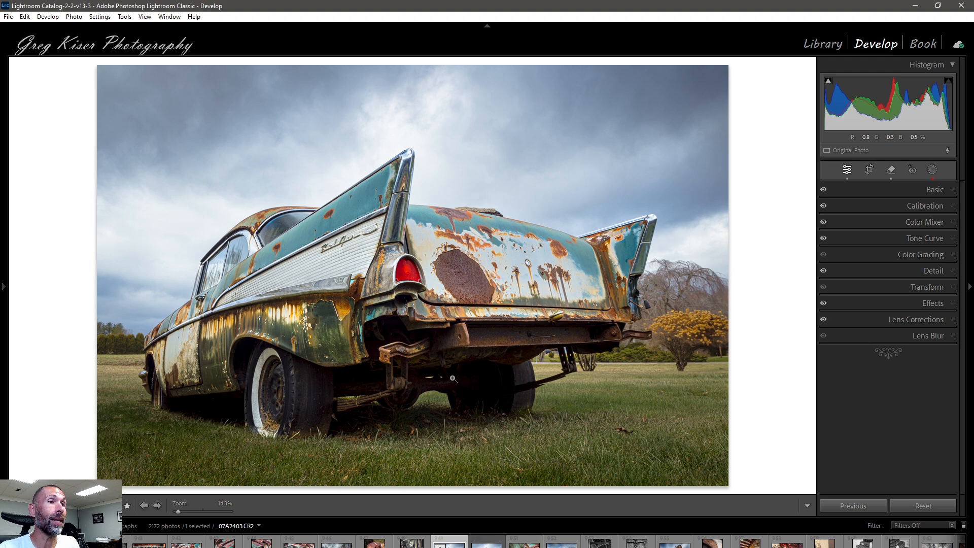
pyautogui.hotkey('ctrl', "'")
pyautogui.press('Left')
pyautogui.click(933, 170)
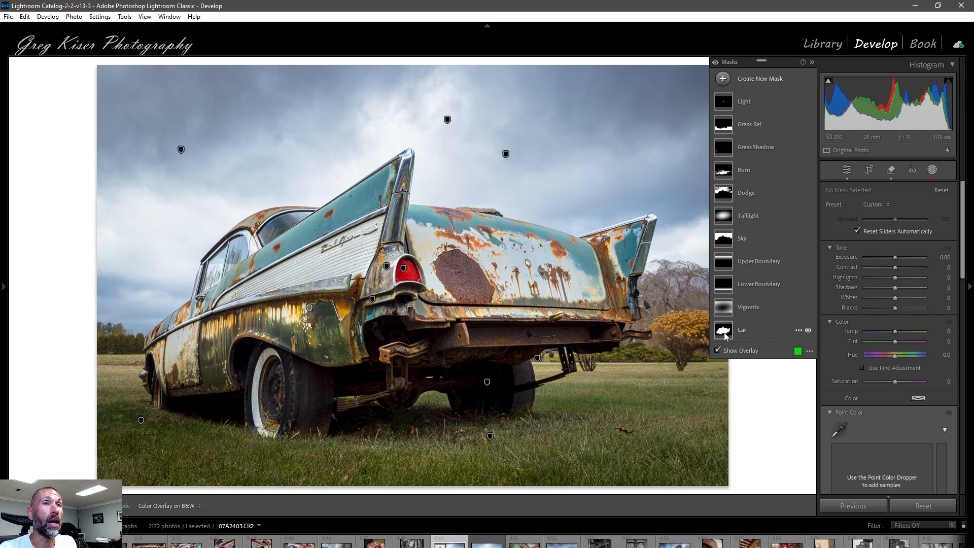
pyautogui.moveTo(725, 336)
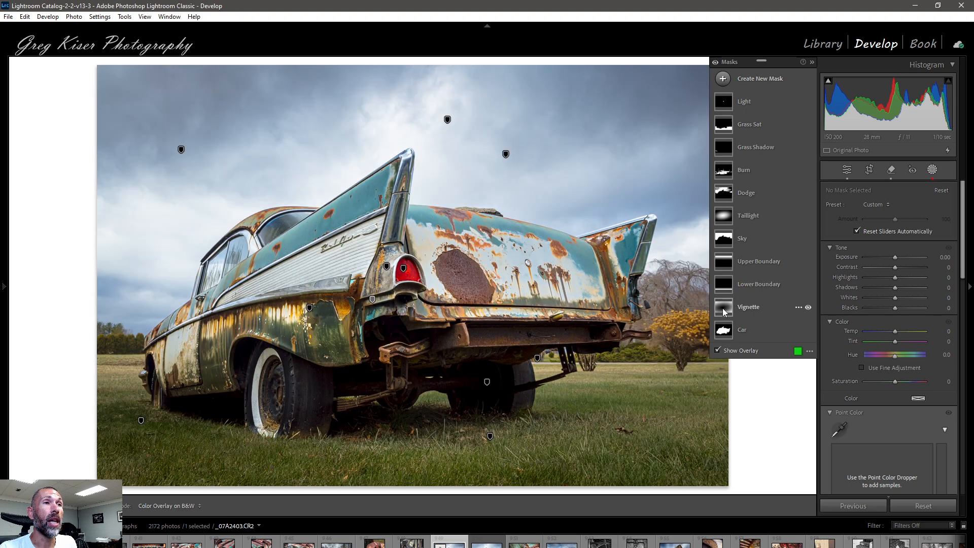
pyautogui.moveTo(722, 308)
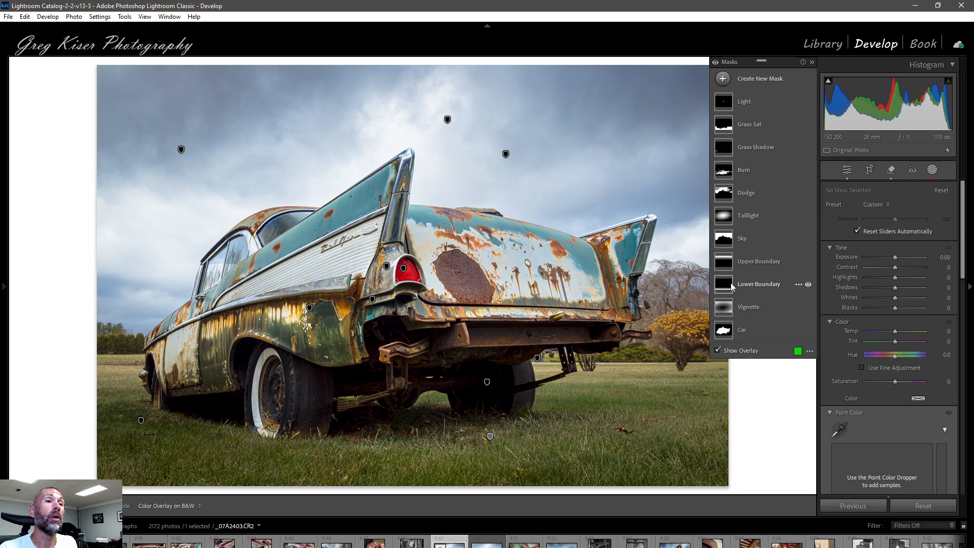
pyautogui.moveTo(731, 286)
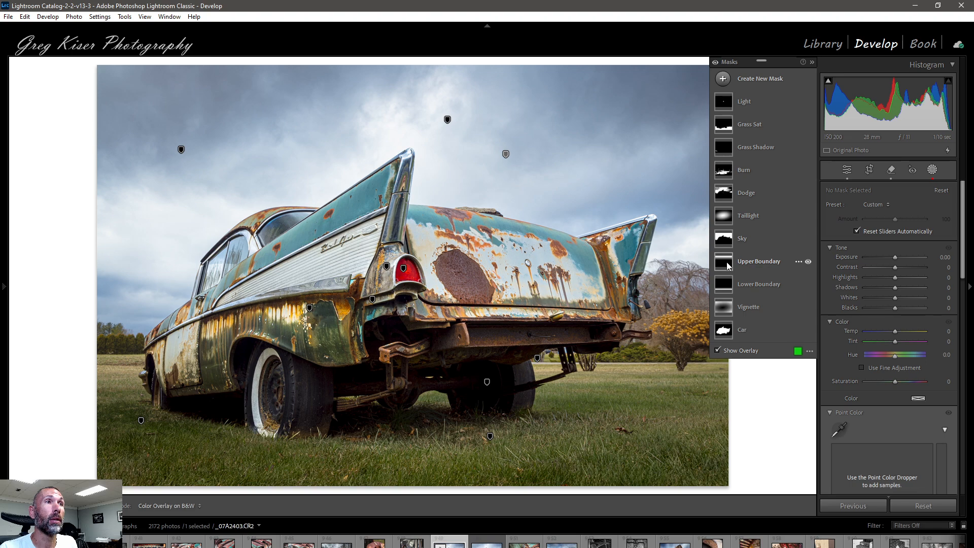
pyautogui.moveTo(729, 266)
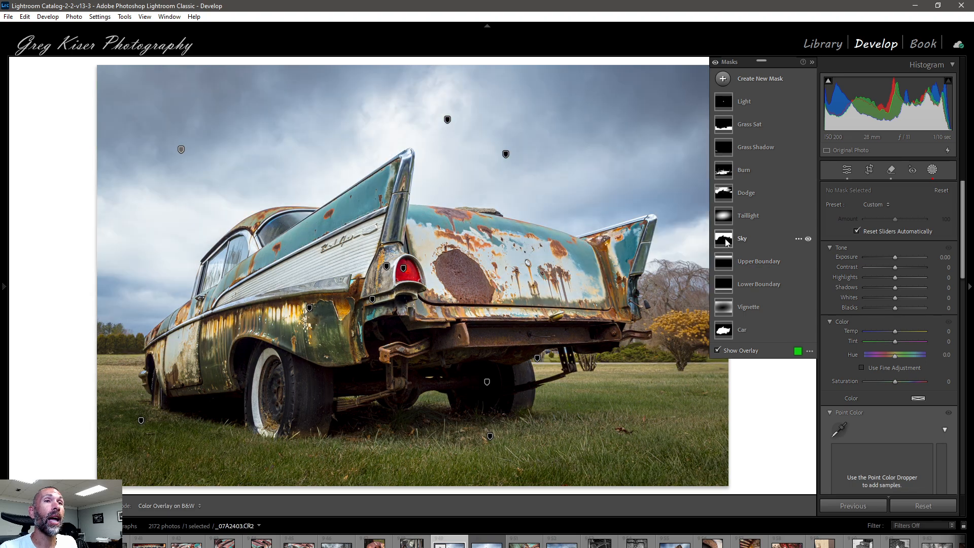
pyautogui.moveTo(727, 243)
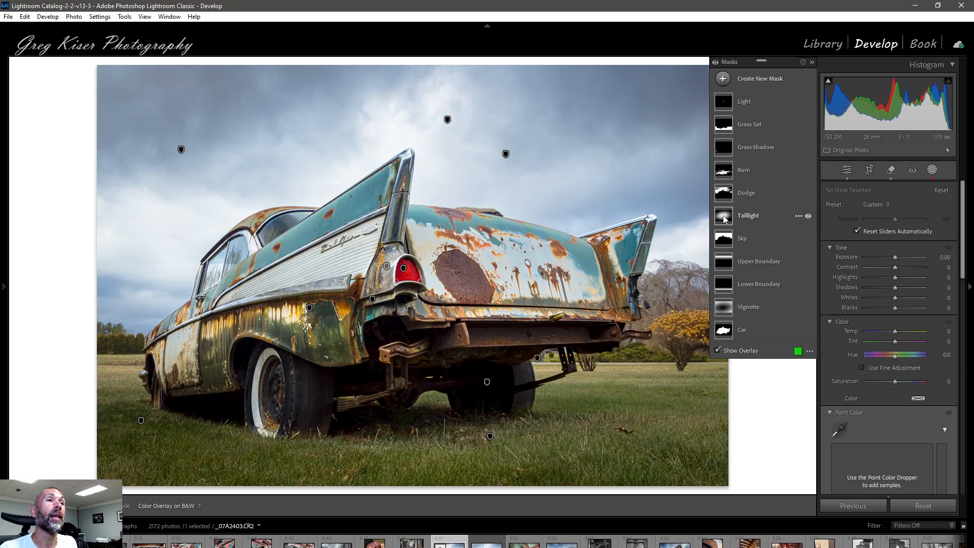
pyautogui.moveTo(724, 219)
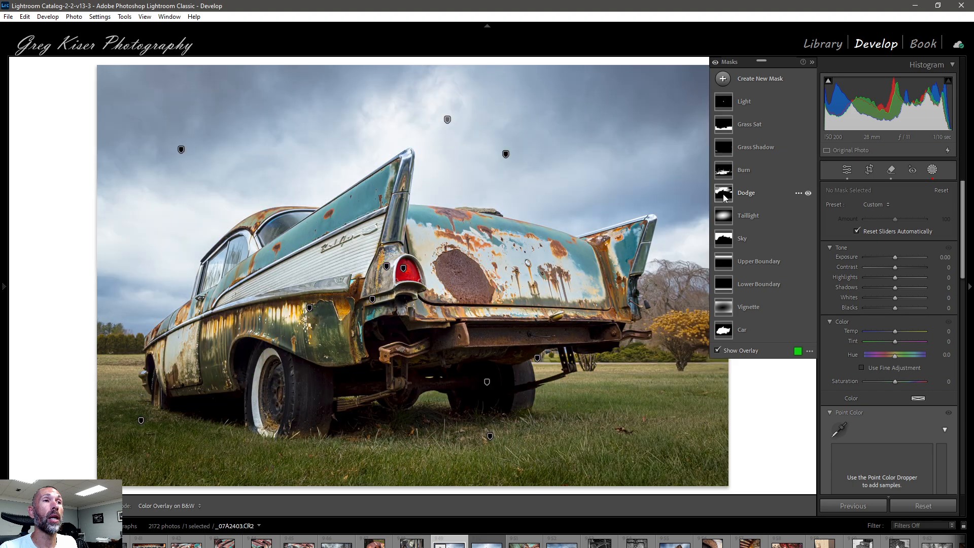
pyautogui.moveTo(723, 193)
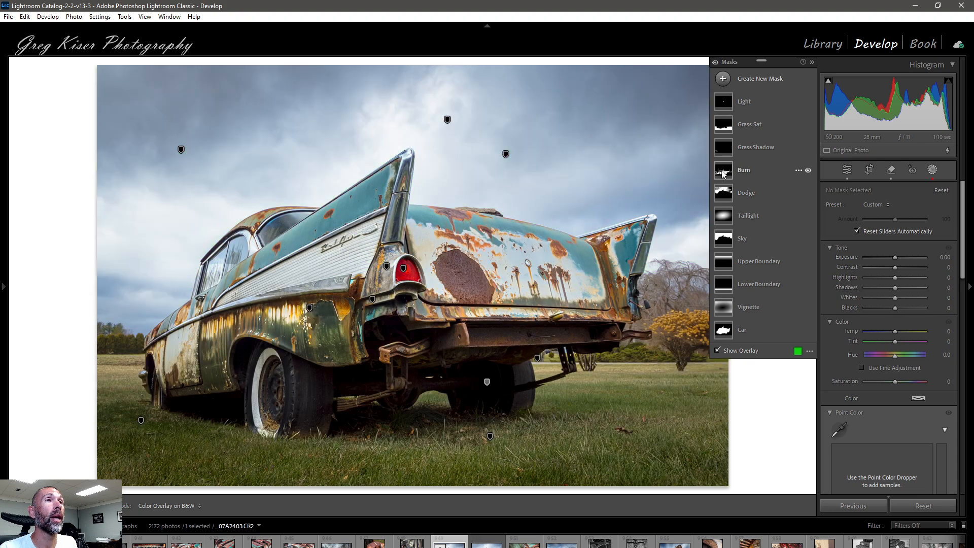
pyautogui.moveTo(723, 174)
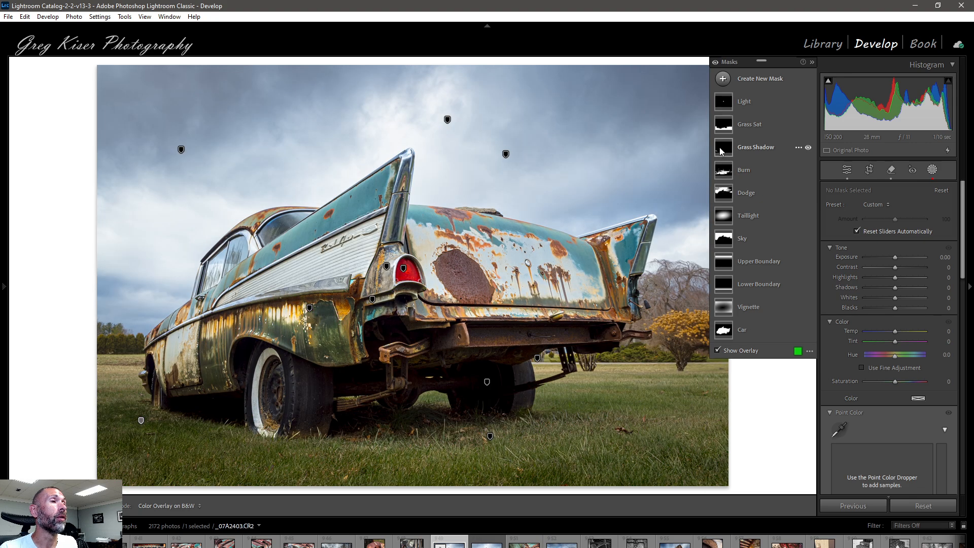
pyautogui.moveTo(722, 151)
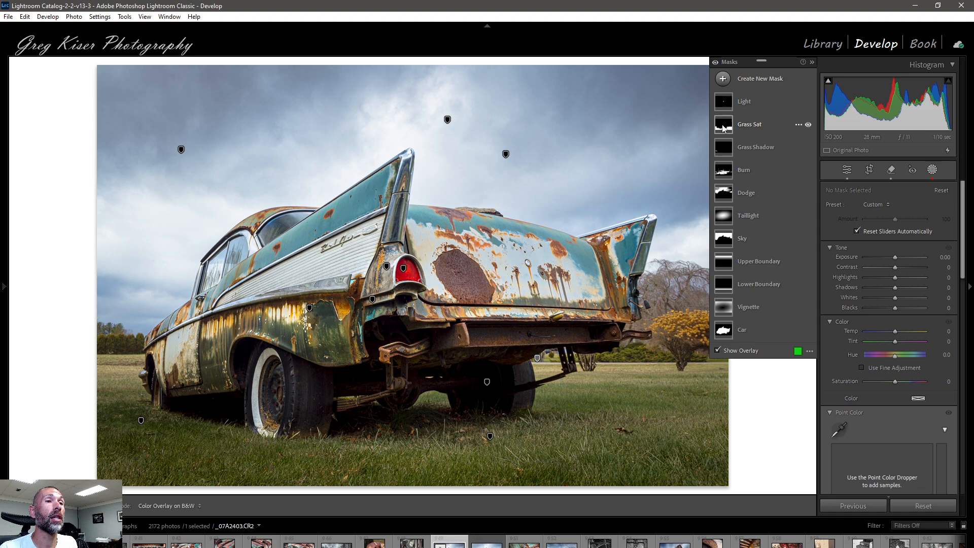
pyautogui.moveTo(725, 129)
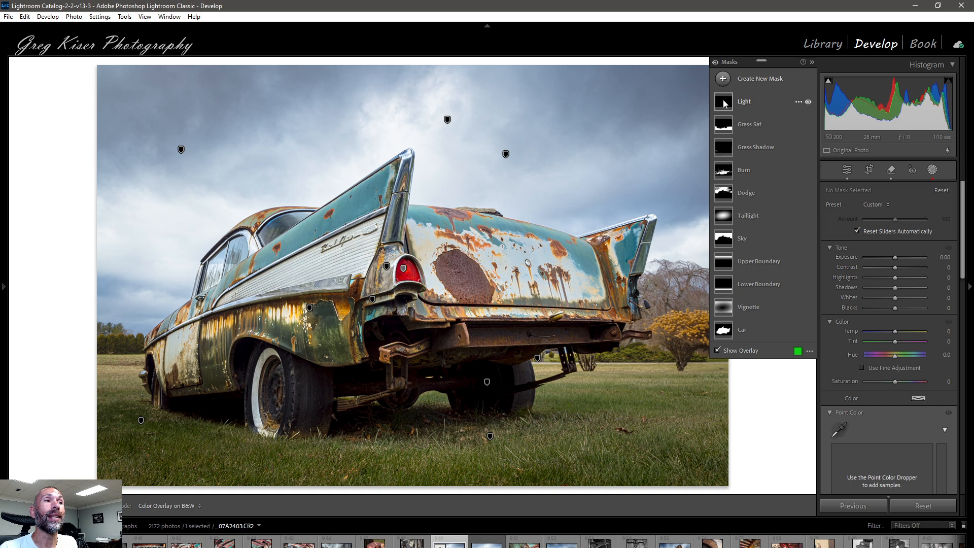
pyautogui.moveTo(725, 103)
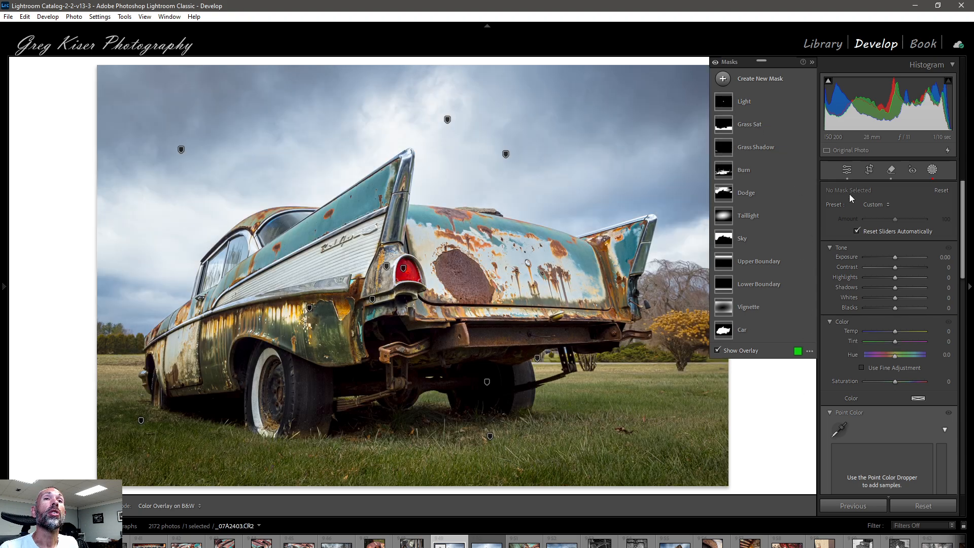
pyautogui.click(848, 173)
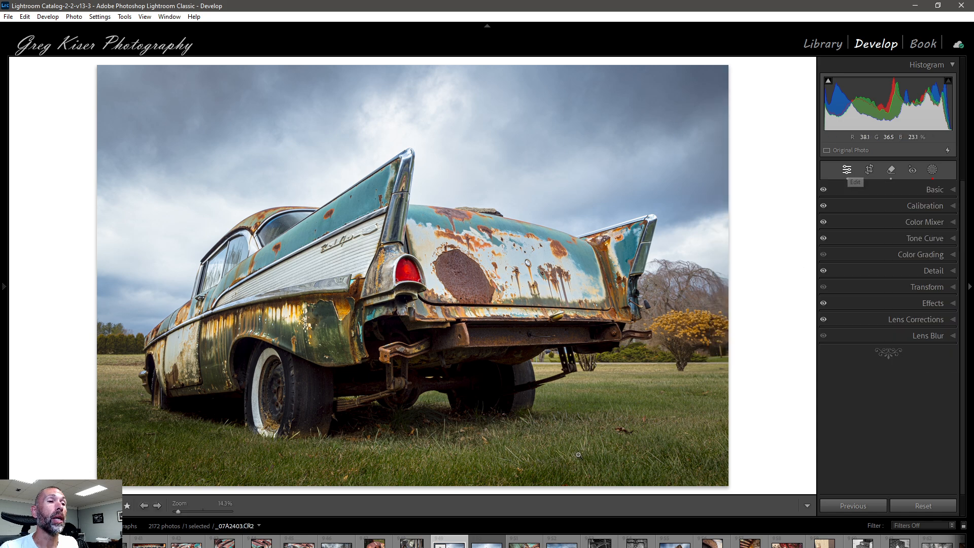
# Step: Switch to Copy 1 of the photo and add a linear gradient mask across the sky, keeping it perfectly horizontal
pyautogui.click(487, 546)
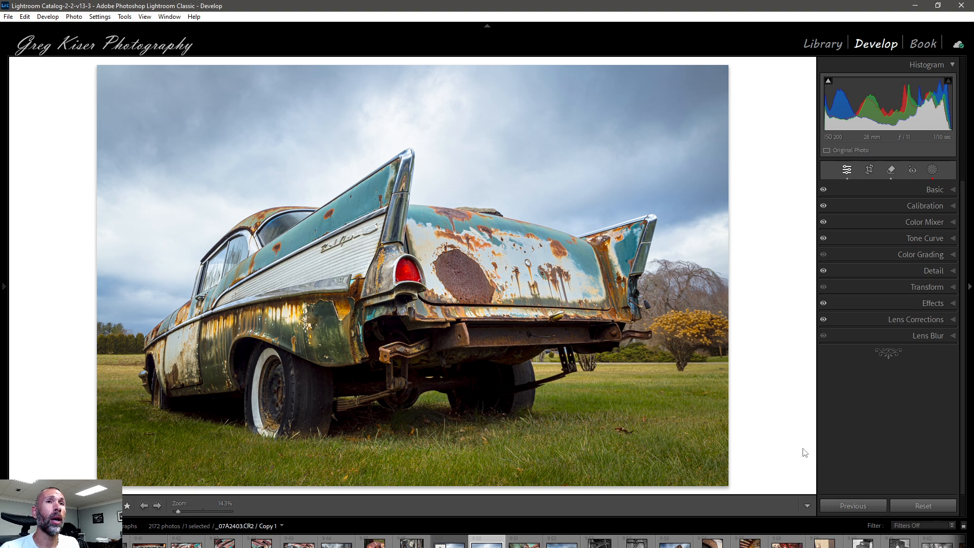
pyautogui.click(933, 171)
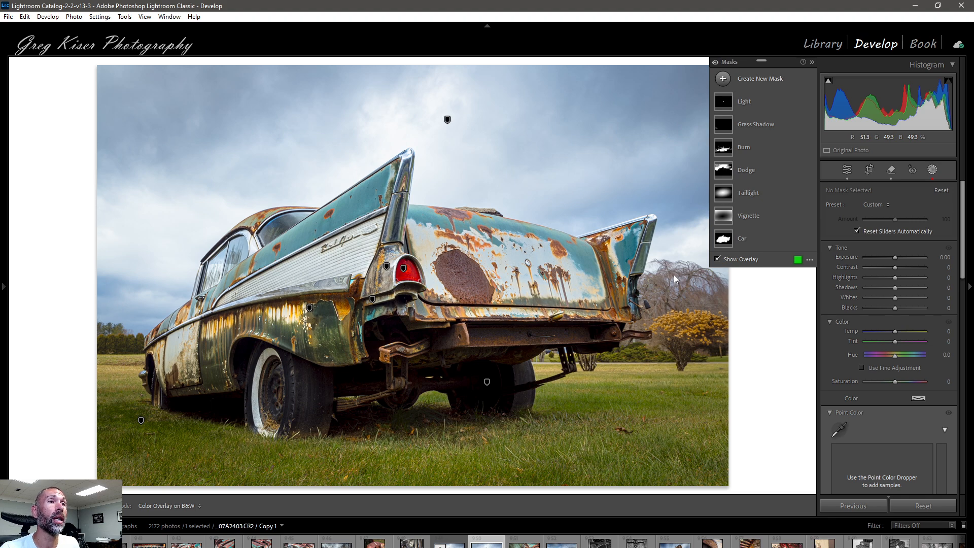
pyautogui.click(771, 81)
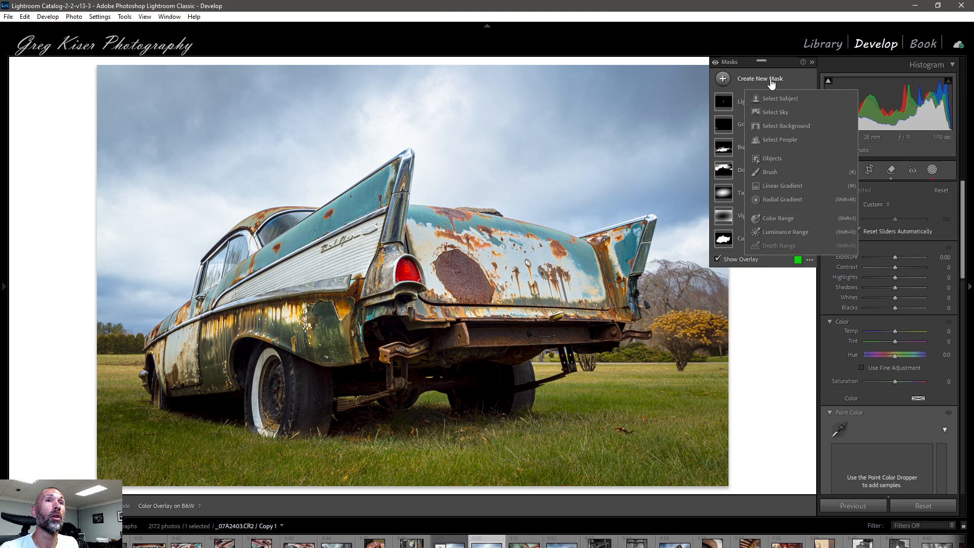
pyautogui.click(774, 186)
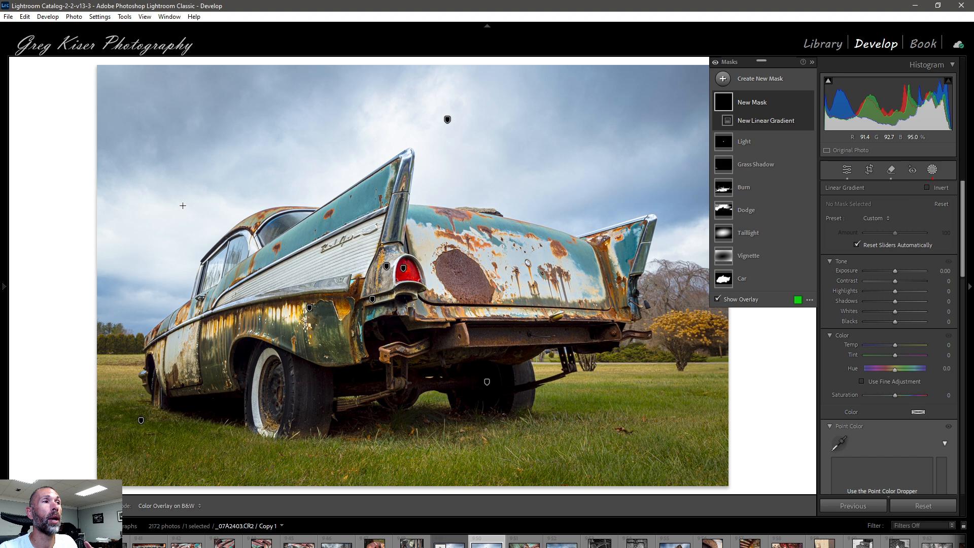
pyautogui.moveTo(183, 205); pyautogui.dragTo(180, 249)
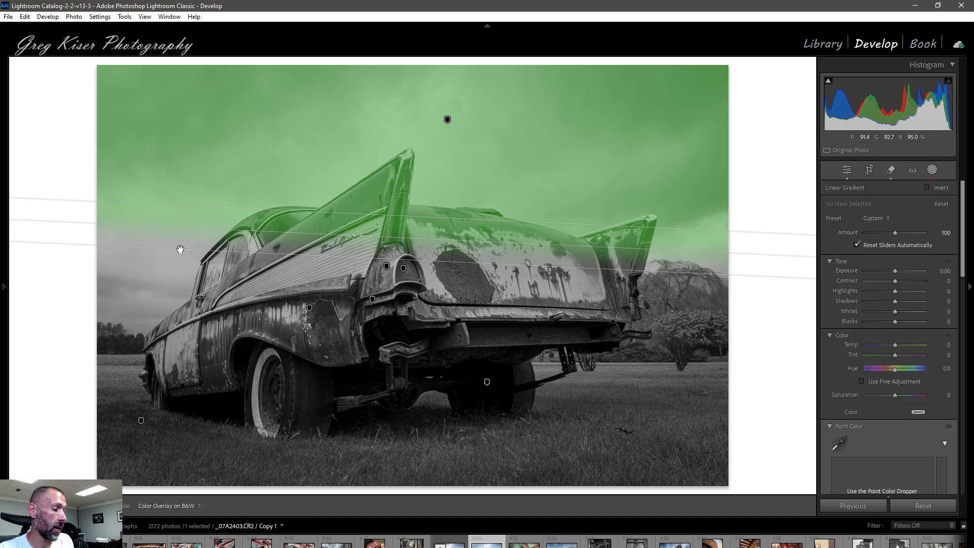
pyautogui.press('shift')
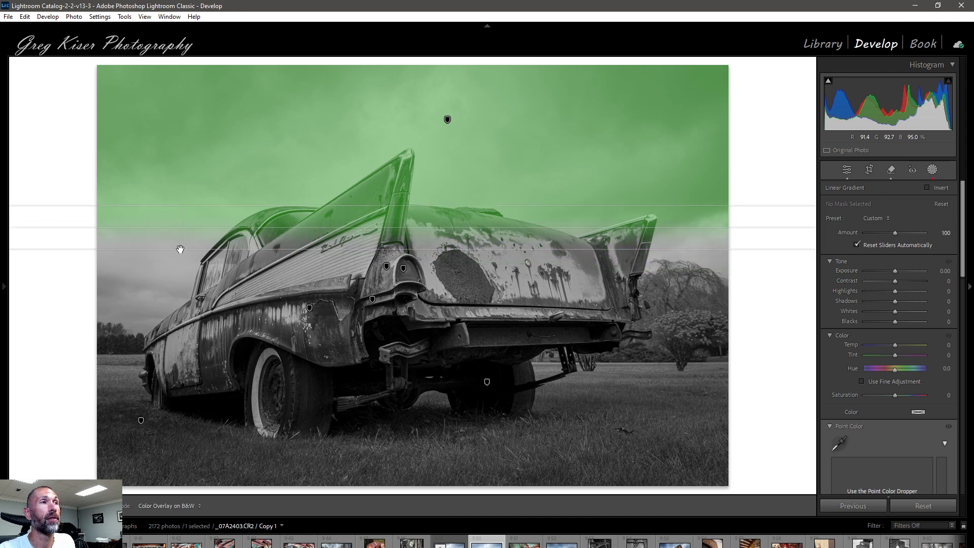
# Step: Stretch the linear gradient's fade down to the field's horizon and tilt it so it rises toward the photo's right side
pyautogui.moveTo(180, 249); pyautogui.dragTo(181, 350)
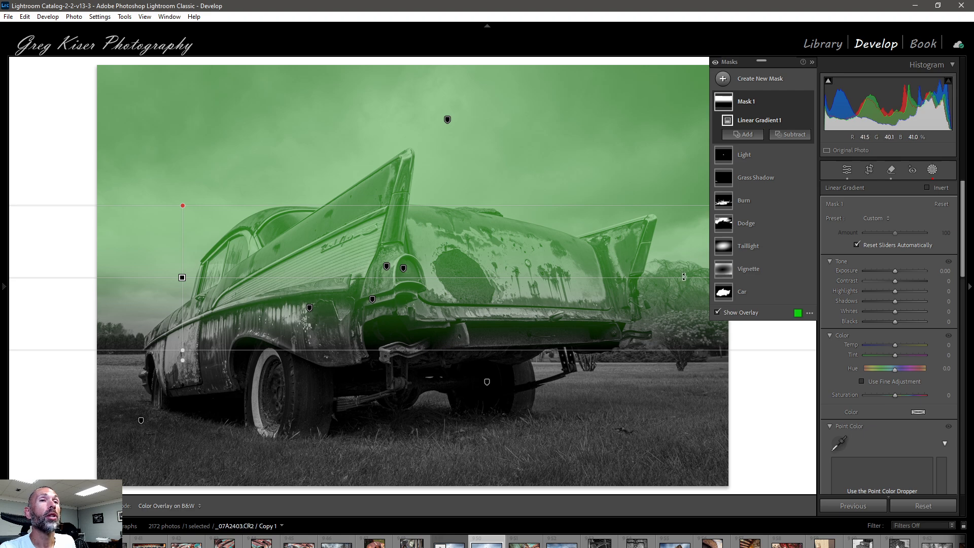
pyautogui.hotkey('shift', 'w')
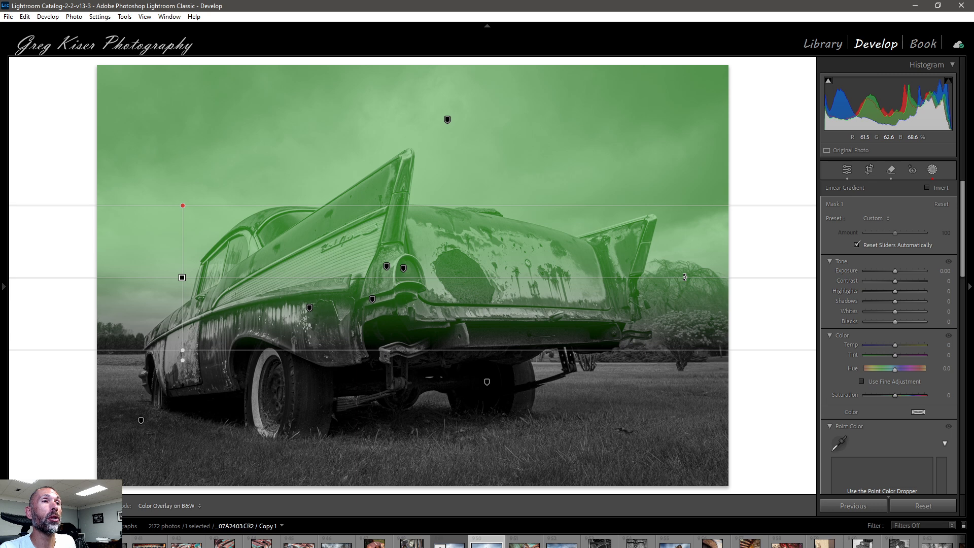
pyautogui.moveTo(685, 277); pyautogui.dragTo(685, 242)
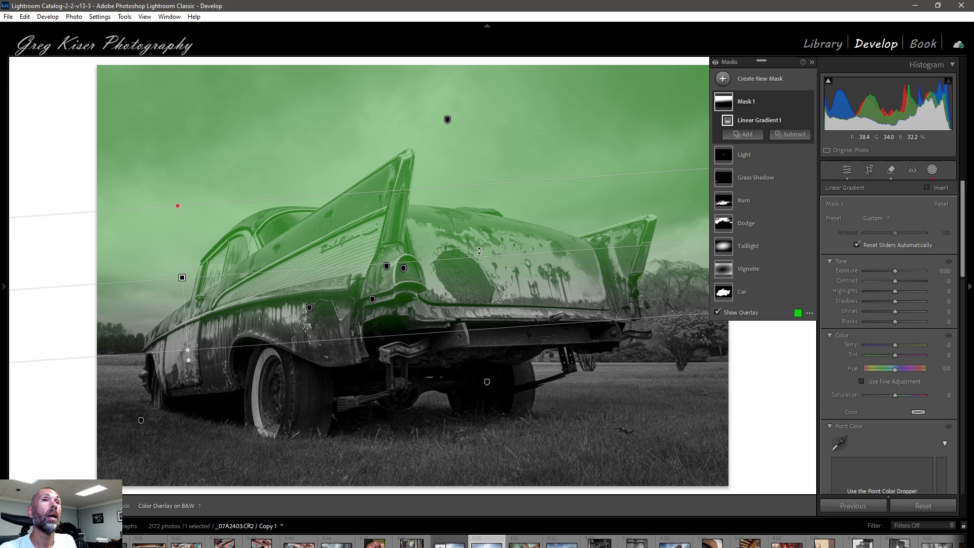
# Step: Subtract the automatically selected subject (the car) from the linear gradient mask, keeping the whole mask selected for adjustment
pyautogui.click(798, 136)
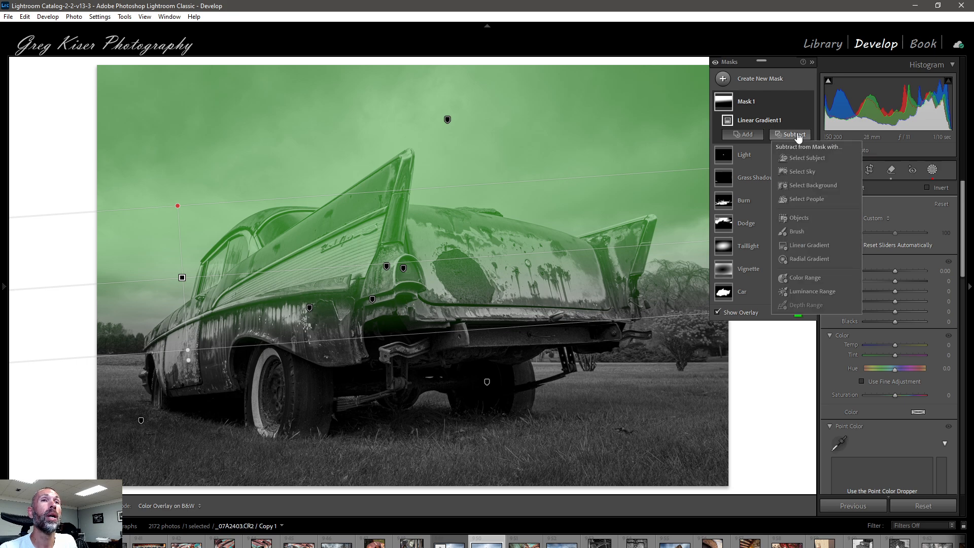
pyautogui.click(806, 159)
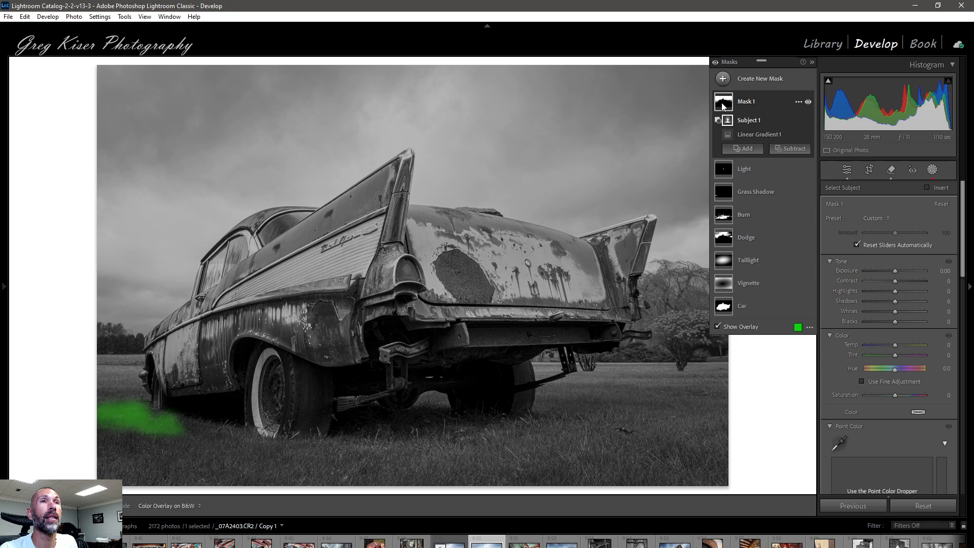
pyautogui.moveTo(728, 107)
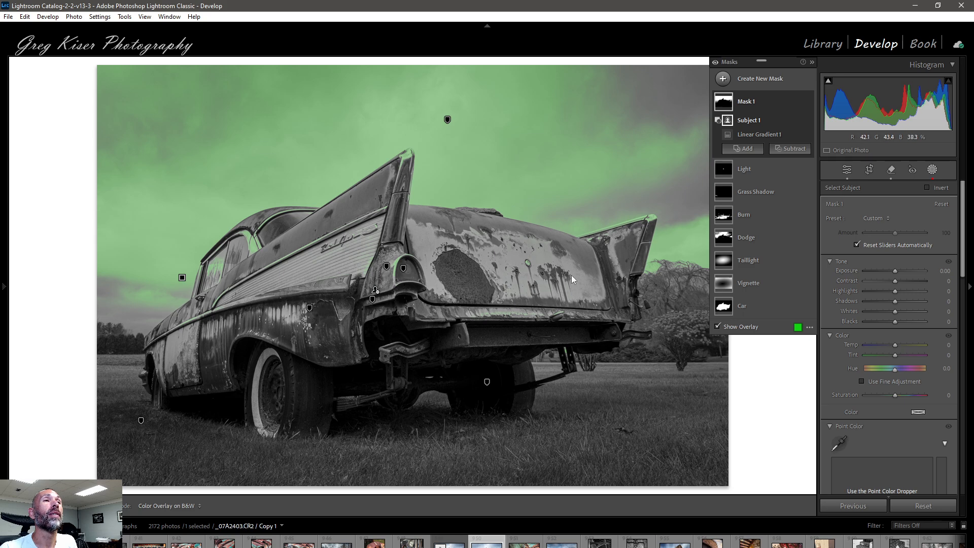
pyautogui.click(730, 104)
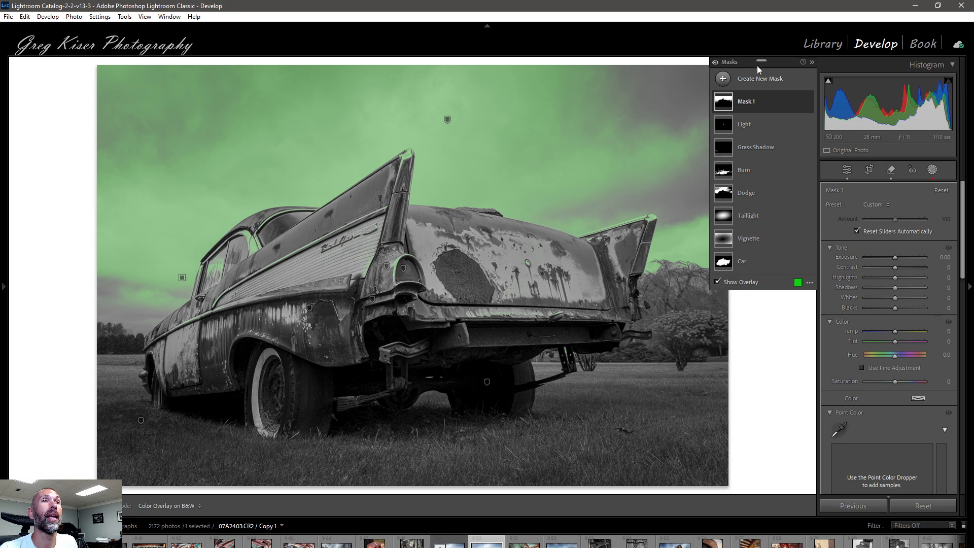
pyautogui.click(750, 104)
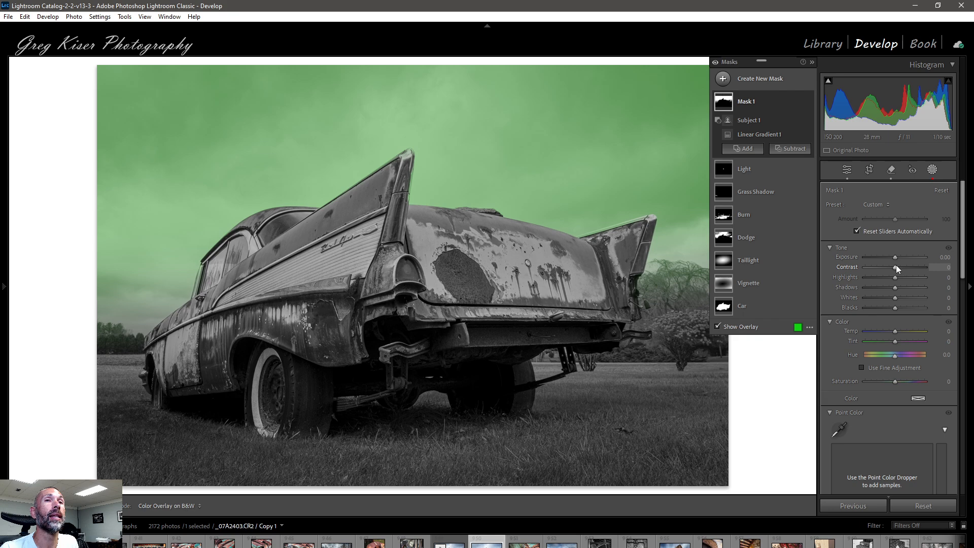
# Step: Darken the sky by setting the gradient mask's exposure to -0.54
pyautogui.moveTo(894, 257); pyautogui.dragTo(889, 258)
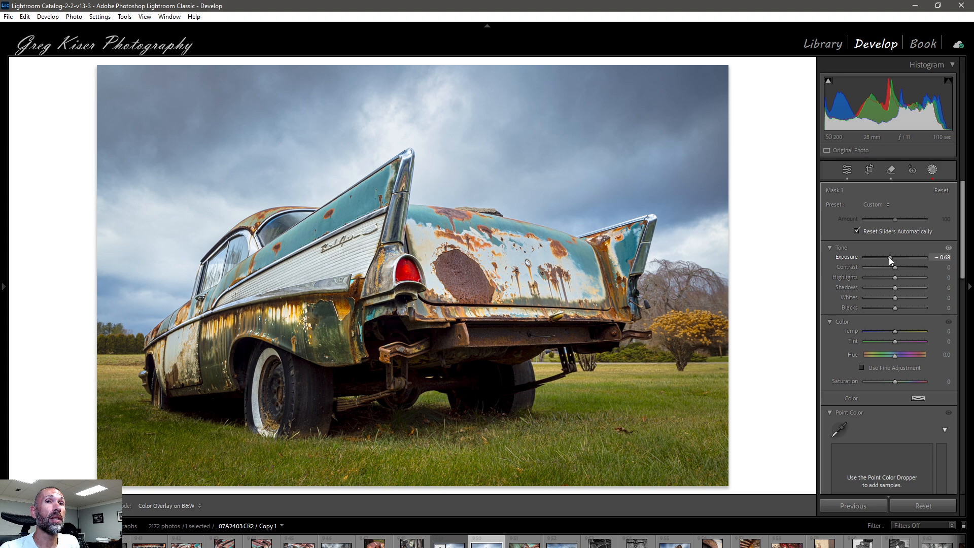
pyautogui.moveTo(889, 257); pyautogui.dragTo(890, 257)
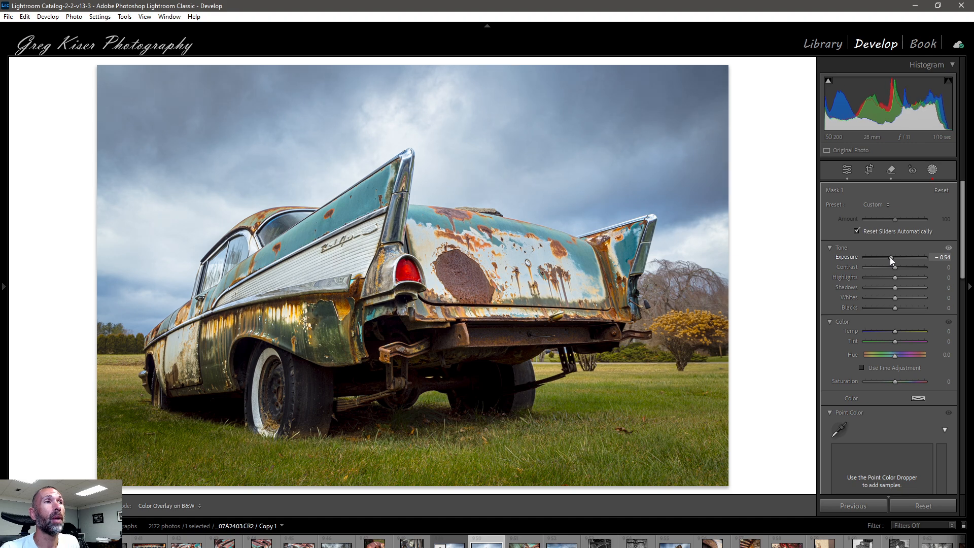
pyautogui.click(891, 257)
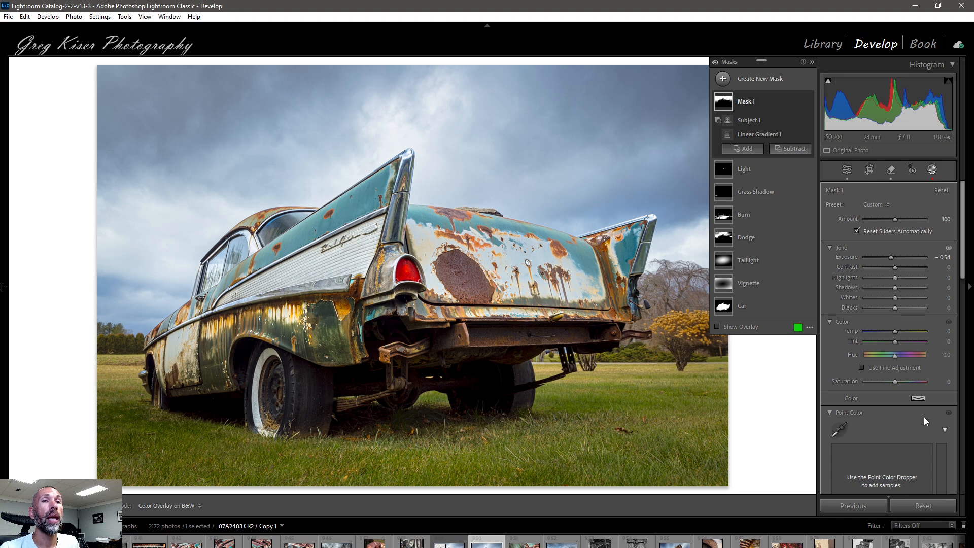
# Step: Set the sky gradient mask's whites to 8 and blacks to -5
pyautogui.scroll(-5, 925, 419)
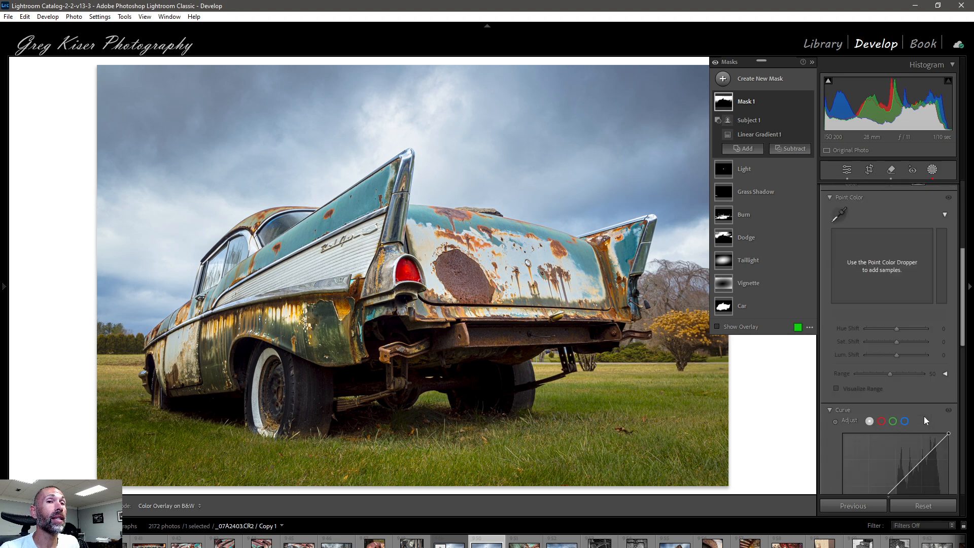
pyautogui.scroll(-2, 924, 417)
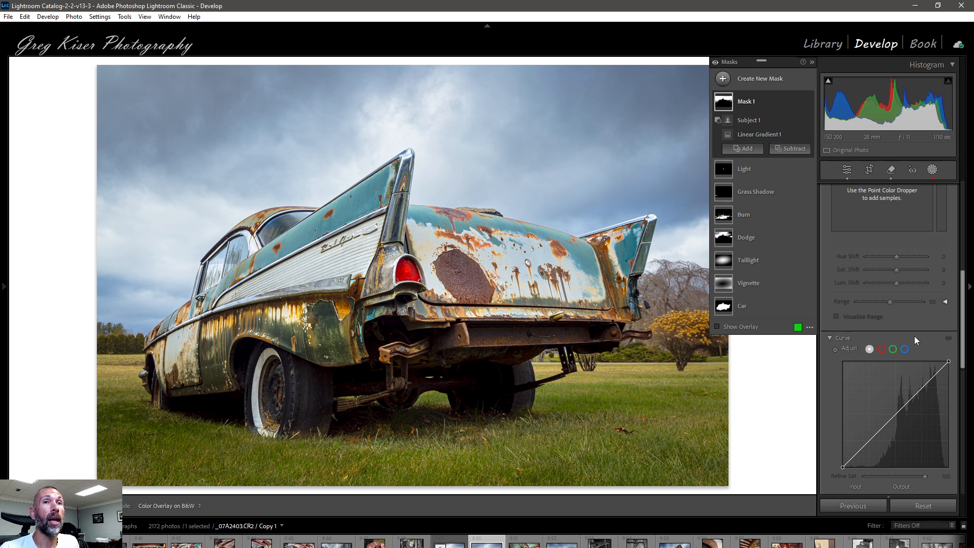
pyautogui.scroll(6, 915, 336)
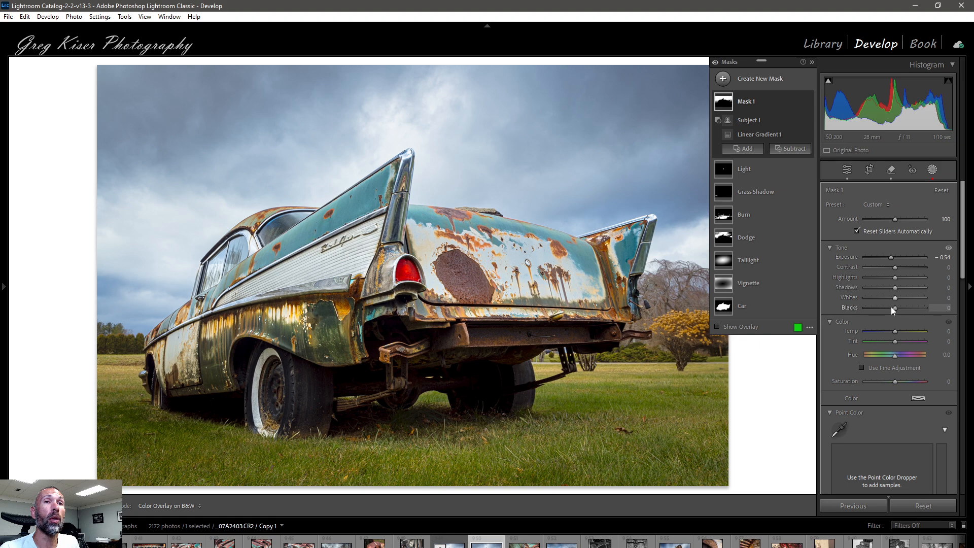
pyautogui.moveTo(897, 297); pyautogui.dragTo(894, 308)
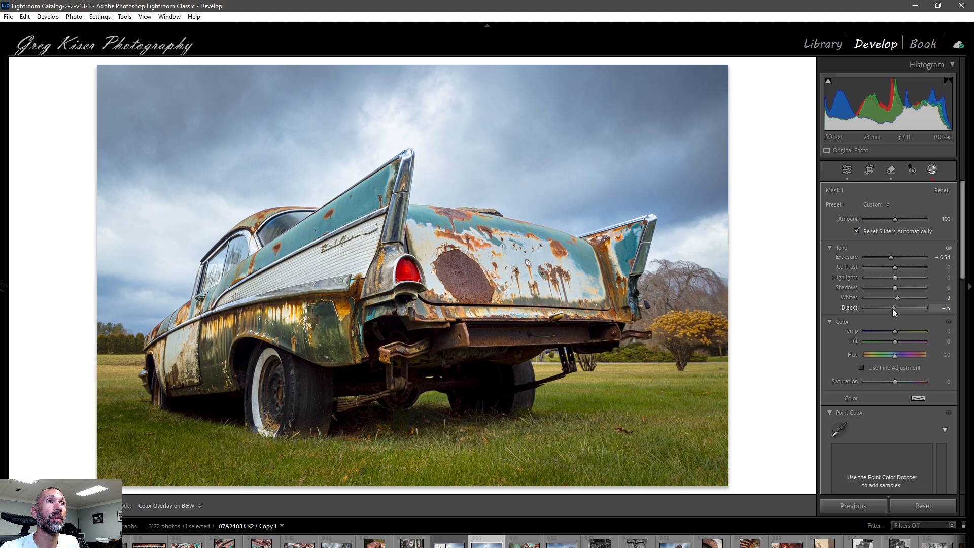
# Step: Try blacks at -10 and contrast at 8 on the sky mask, and reset its contrast, whites and blacks to 0
pyautogui.moveTo(893, 308); pyautogui.dragTo(891, 309)
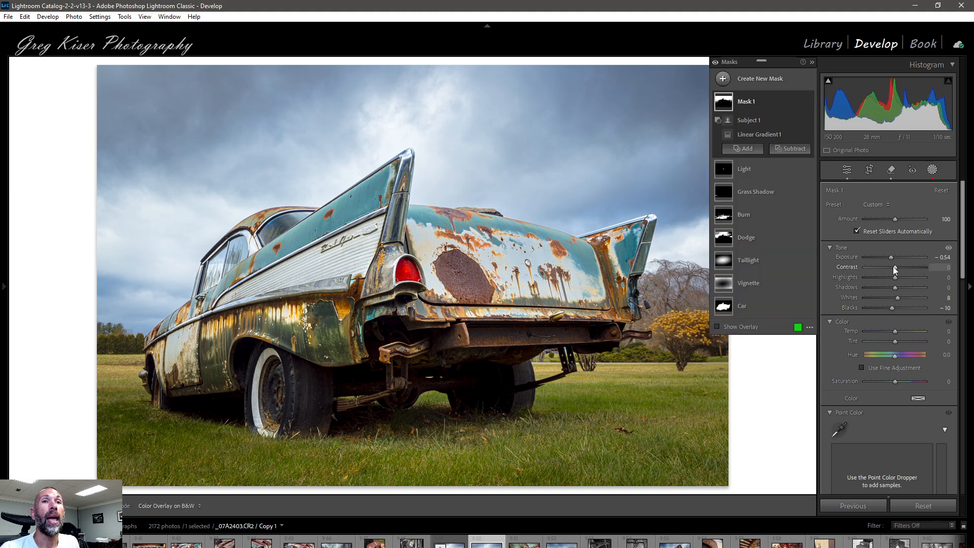
pyautogui.moveTo(896, 269); pyautogui.dragTo(900, 270)
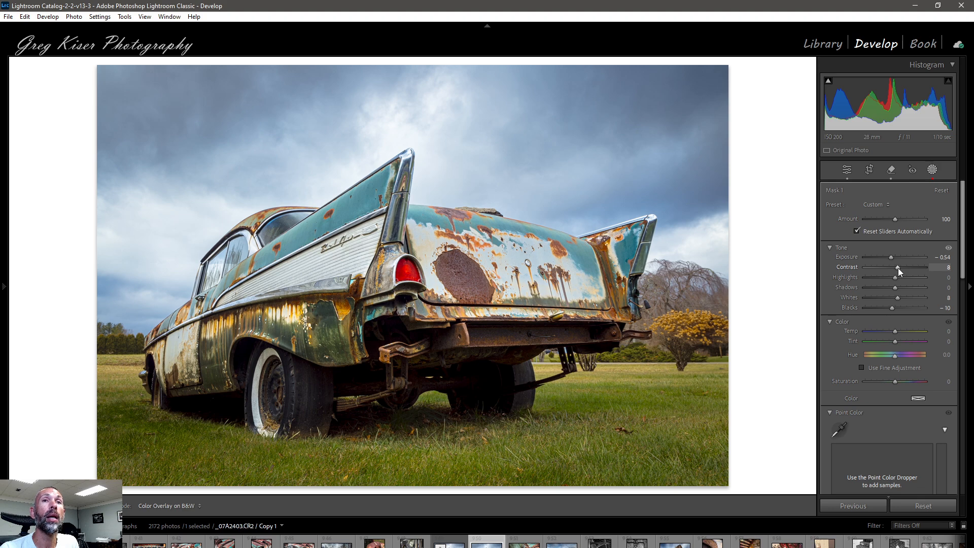
pyautogui.doubleClick(898, 268)
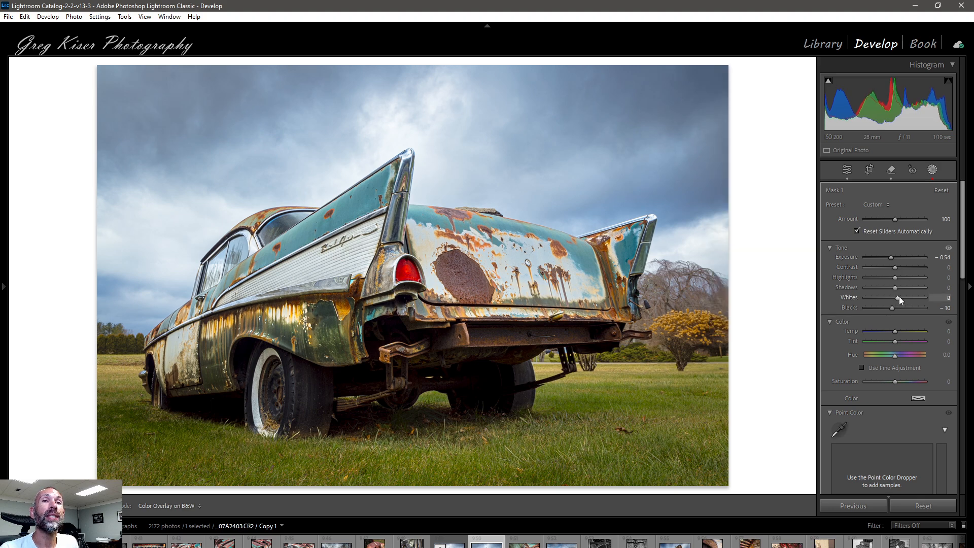
pyautogui.doubleClick(898, 299)
pyautogui.doubleClick(890, 307)
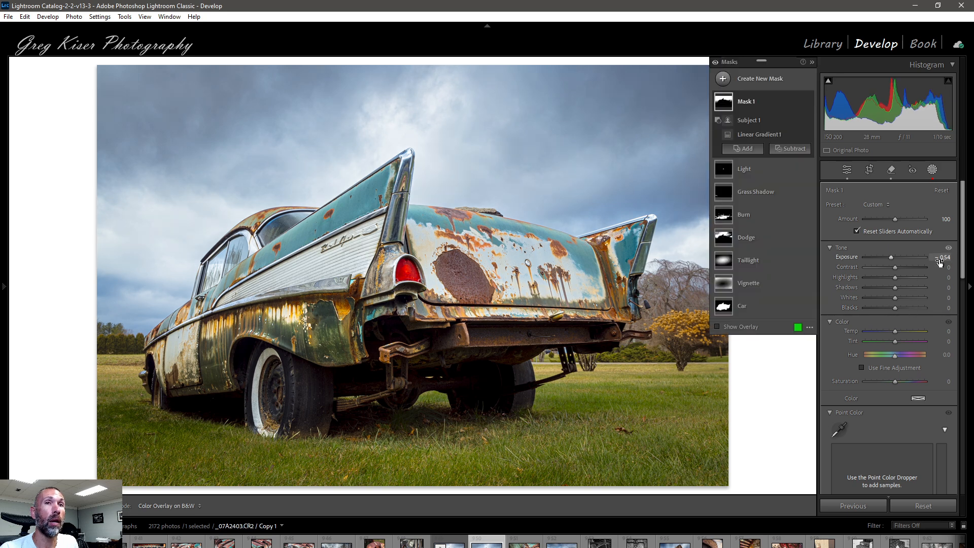
# Step: Shape the sky mask's tone curve by sampling the photo: anchor the bright clouds near 238 and pull down the midtone and dark clouds
pyautogui.scroll(-6, 909, 403)
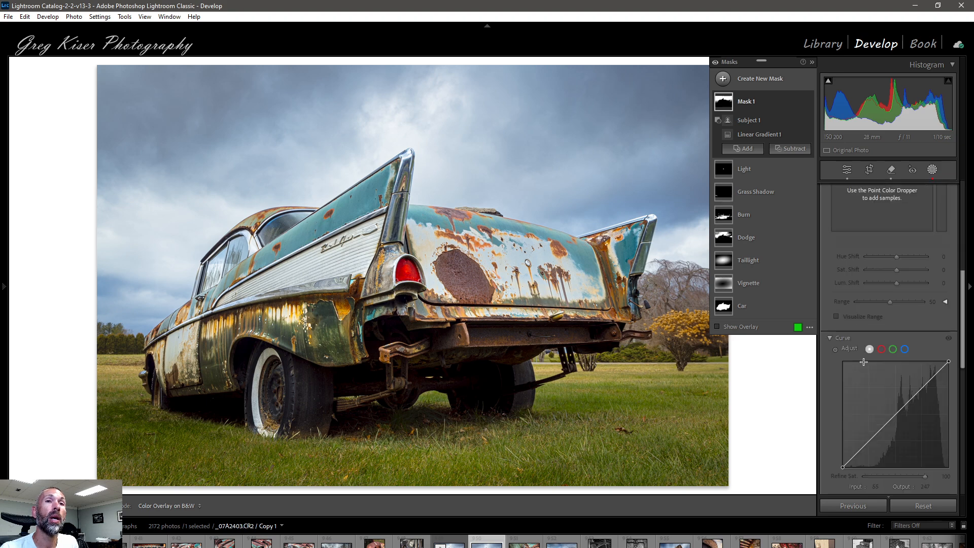
pyautogui.click(836, 349)
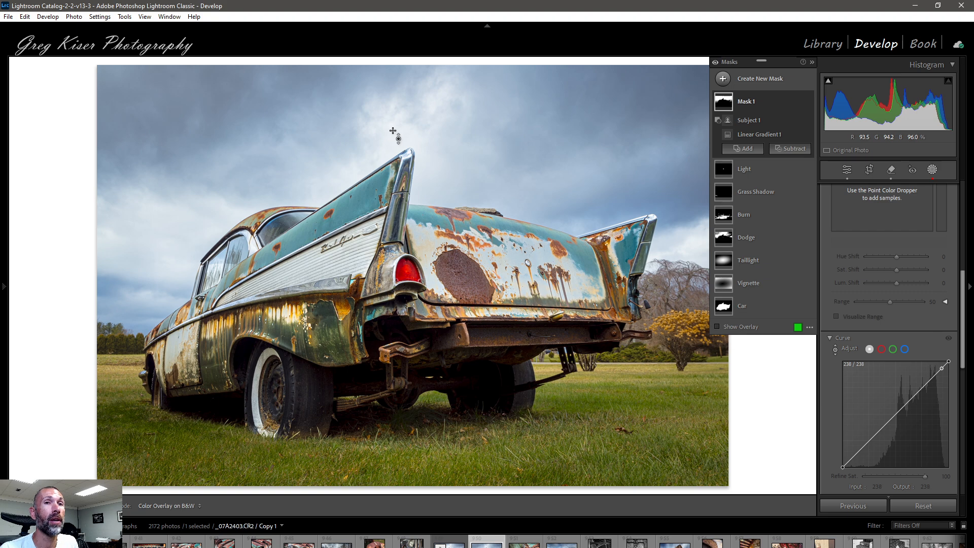
pyautogui.moveTo(393, 130); pyautogui.dragTo(393, 129)
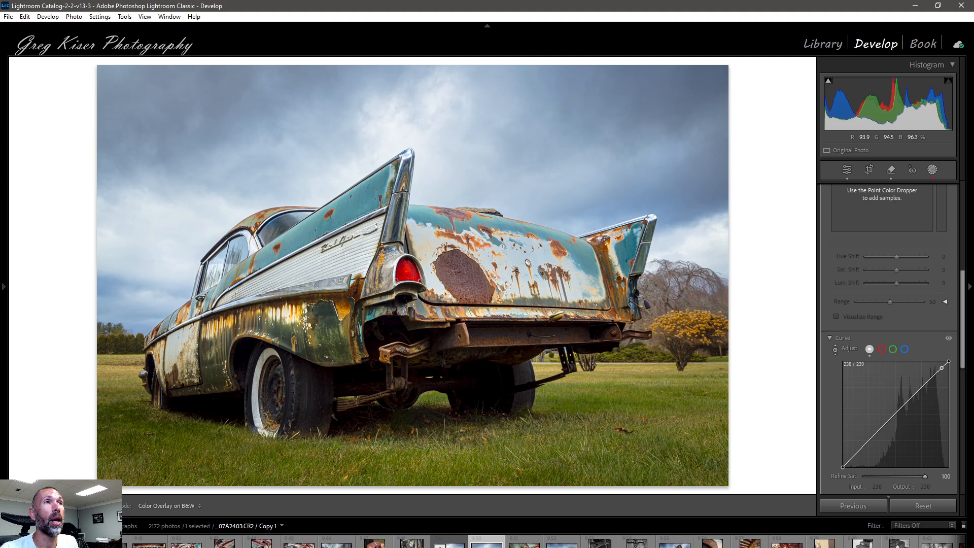
pyautogui.moveTo(393, 129); pyautogui.dragTo(392, 131)
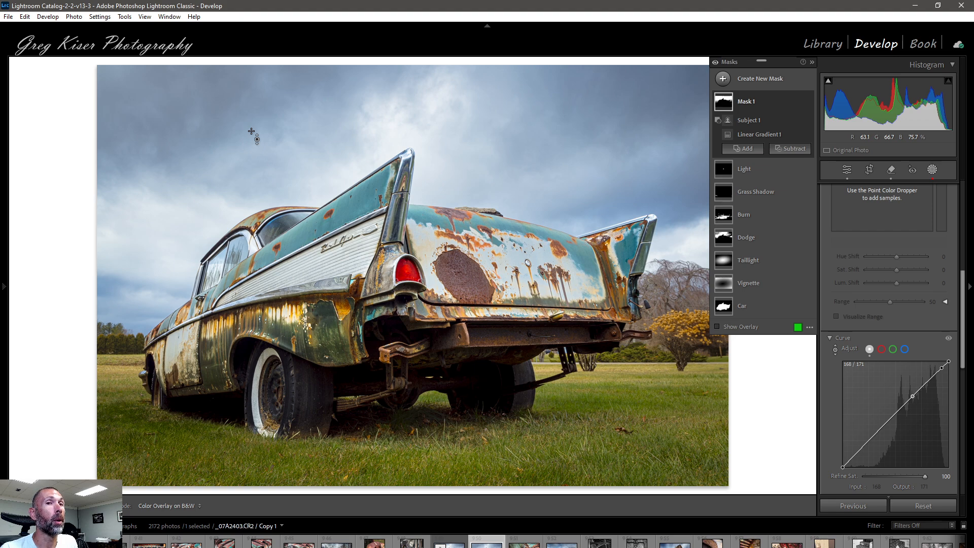
pyautogui.moveTo(251, 131); pyautogui.dragTo(251, 138)
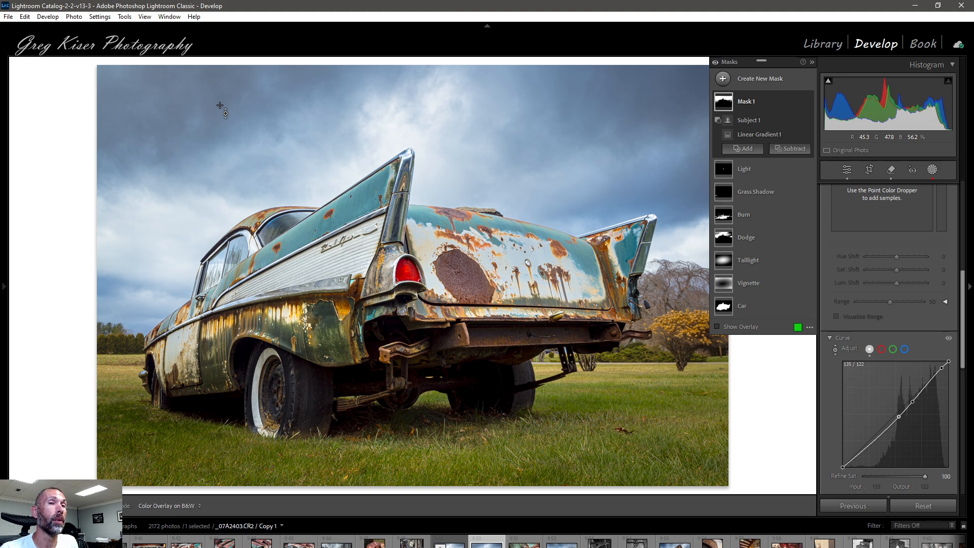
pyautogui.moveTo(220, 105); pyautogui.dragTo(220, 114)
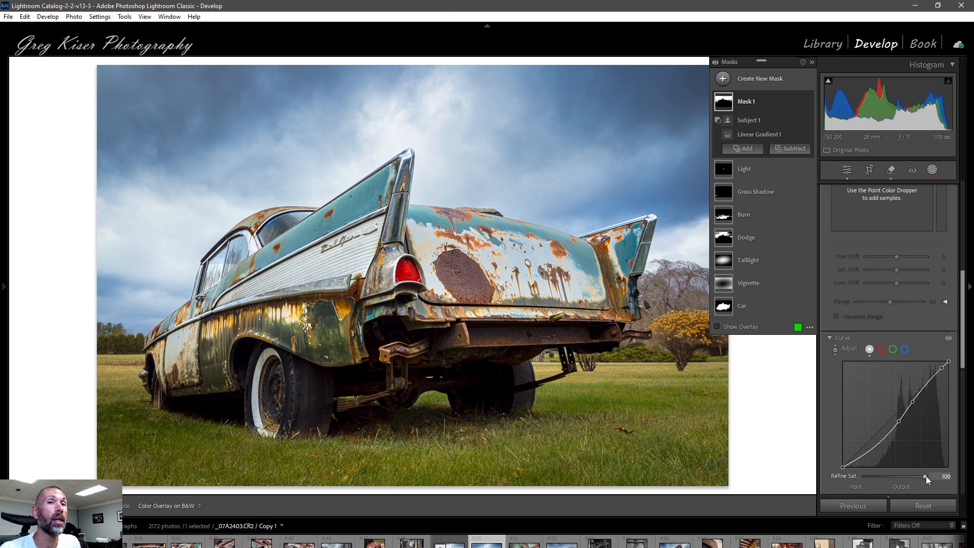
# Step: Compare the curve's Refine Saturation at 0 and 100, and set it to 0 for the sky mask
pyautogui.moveTo(927, 476); pyautogui.dragTo(859, 477)
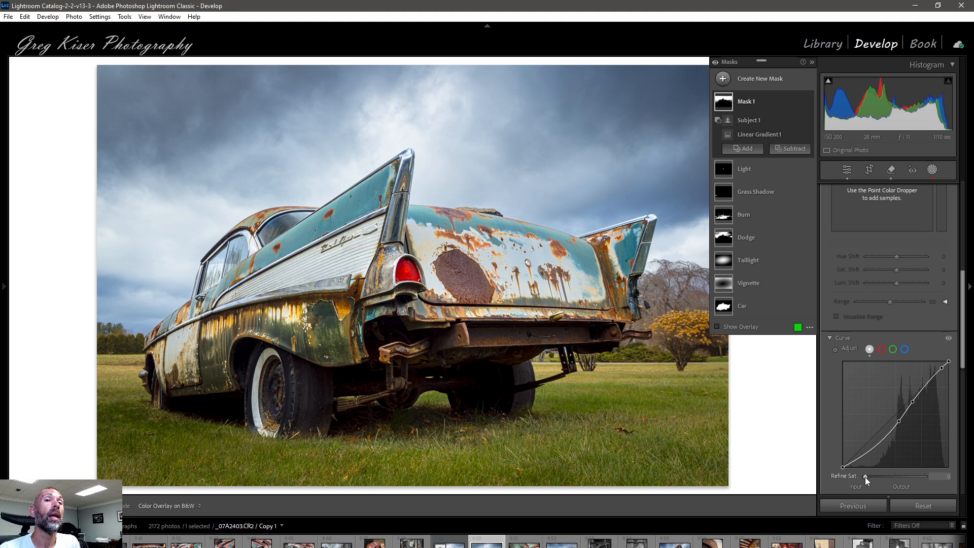
pyautogui.moveTo(865, 477); pyautogui.dragTo(938, 481)
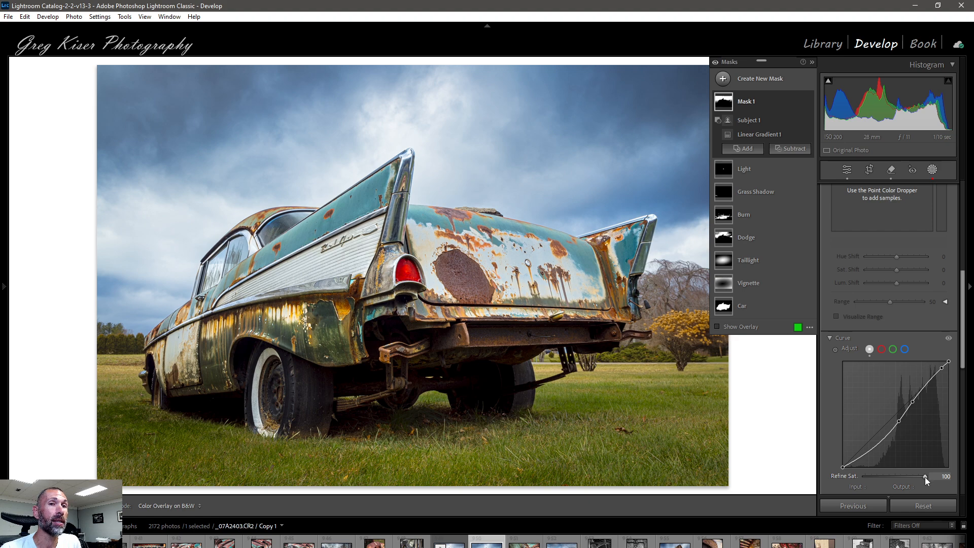
pyautogui.moveTo(924, 477); pyautogui.dragTo(855, 476)
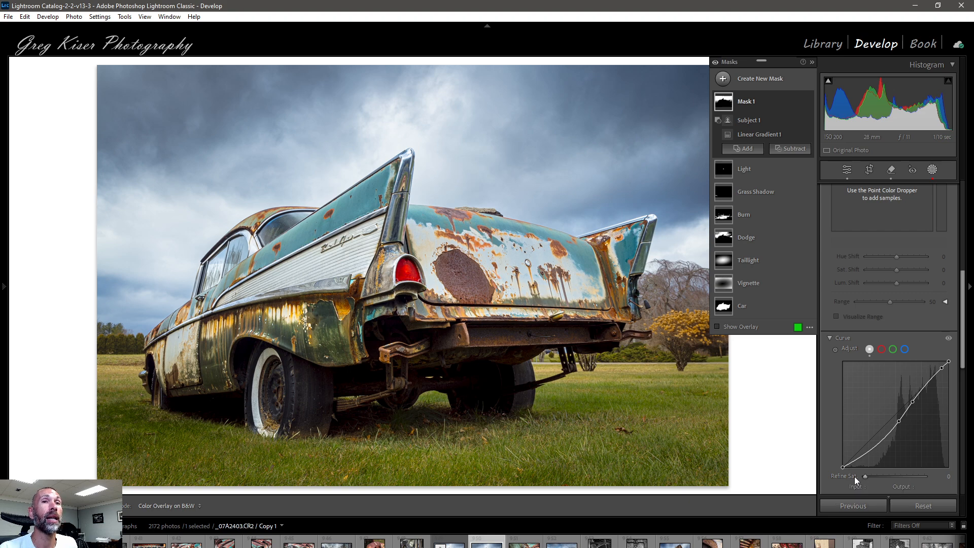
# Step: Compare the sky with the mask's curve adjustment switched off and on
pyautogui.click(949, 339)
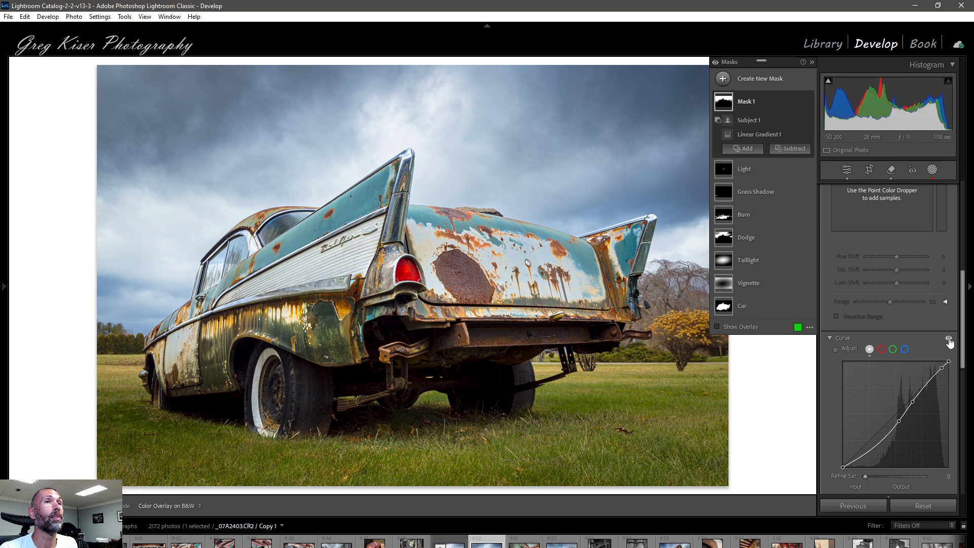
pyautogui.click(949, 339)
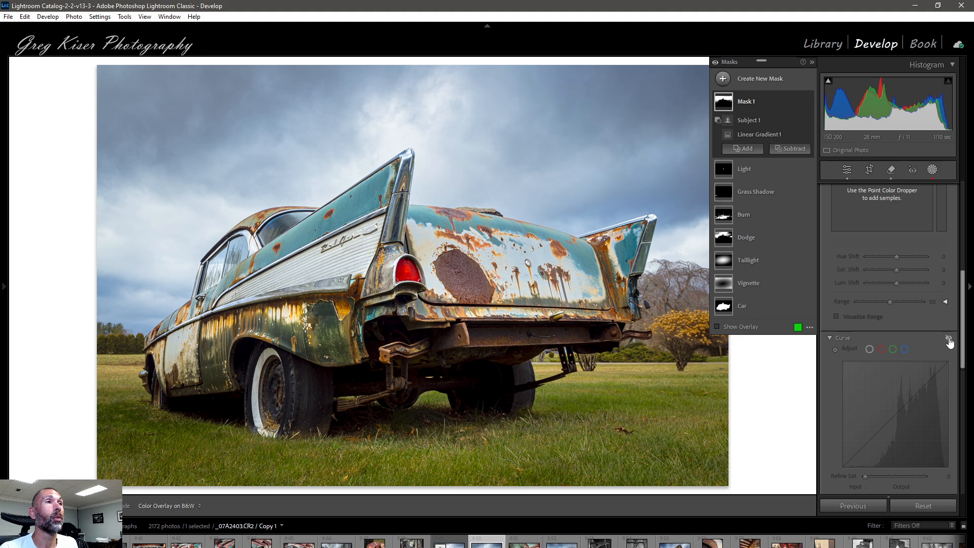
pyautogui.click(949, 339)
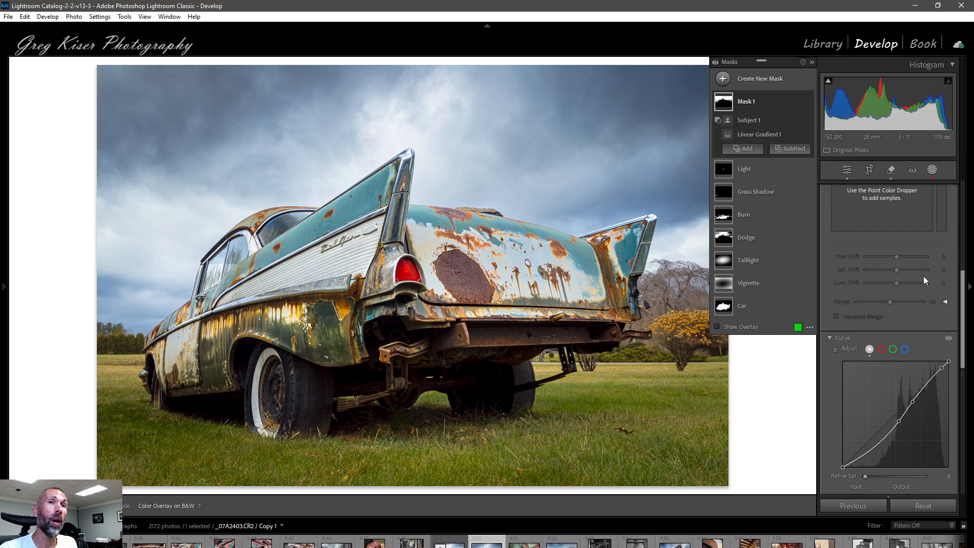
# Step: Set the sky mask's temperature to 3 and tint to 5, and compare the photo with the mask hidden and shown
pyautogui.scroll(5, 927, 295)
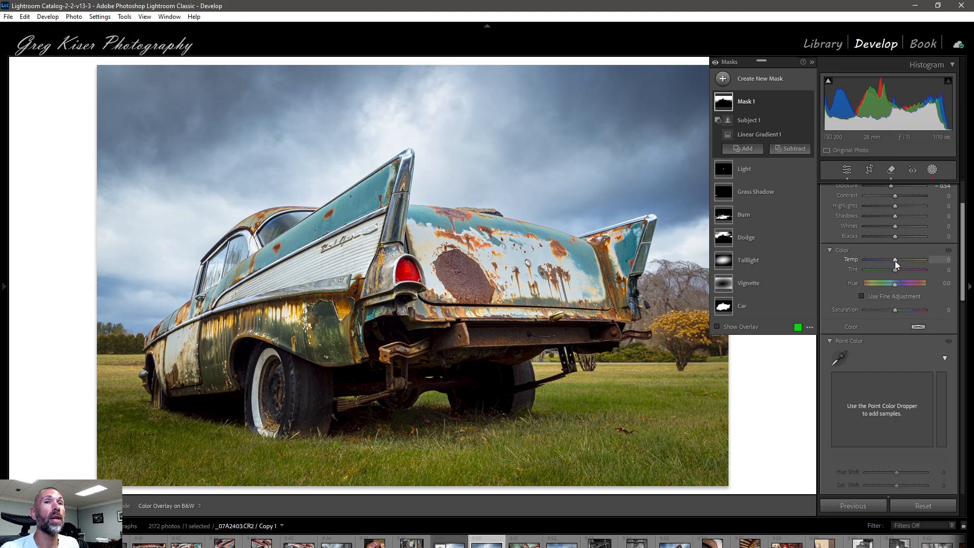
pyautogui.moveTo(896, 261); pyautogui.dragTo(897, 260)
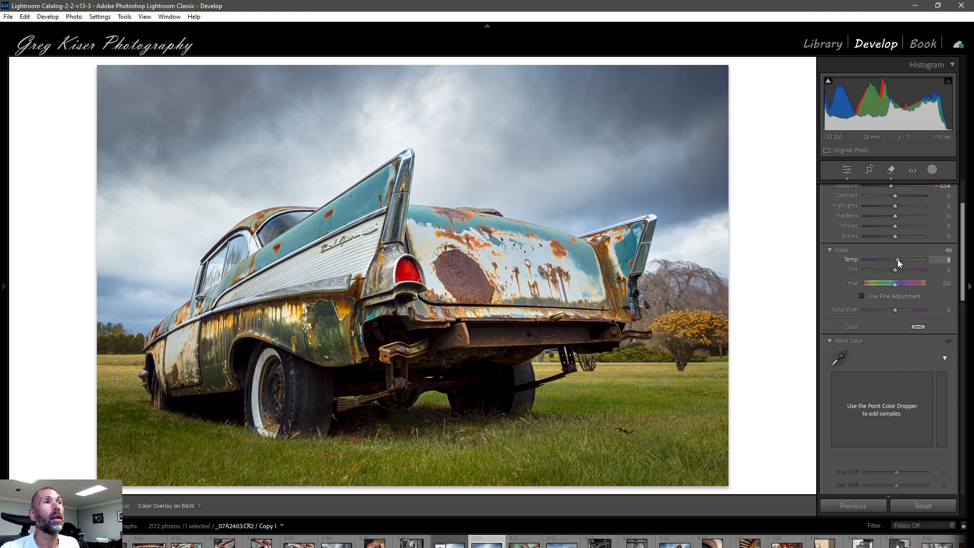
pyautogui.moveTo(897, 260); pyautogui.dragTo(896, 260)
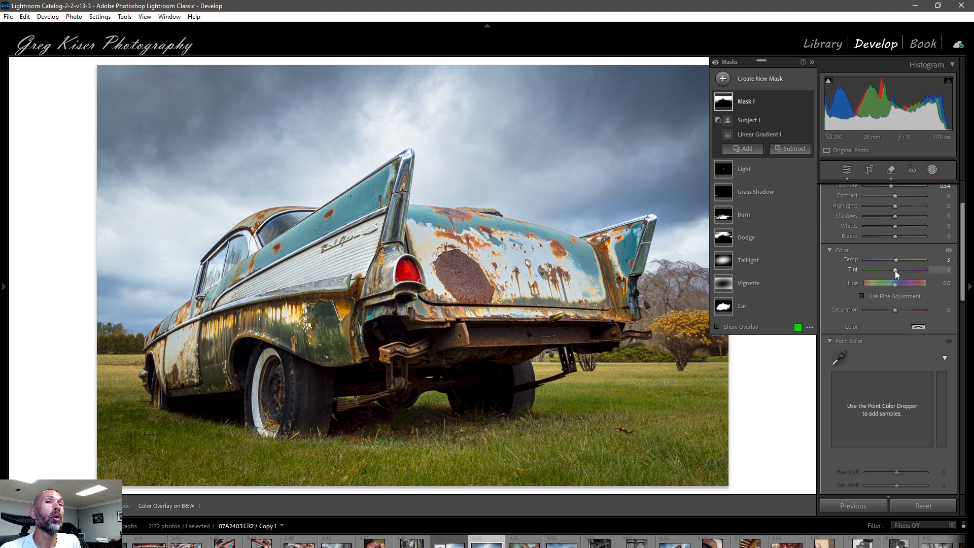
pyautogui.moveTo(895, 270); pyautogui.dragTo(897, 270)
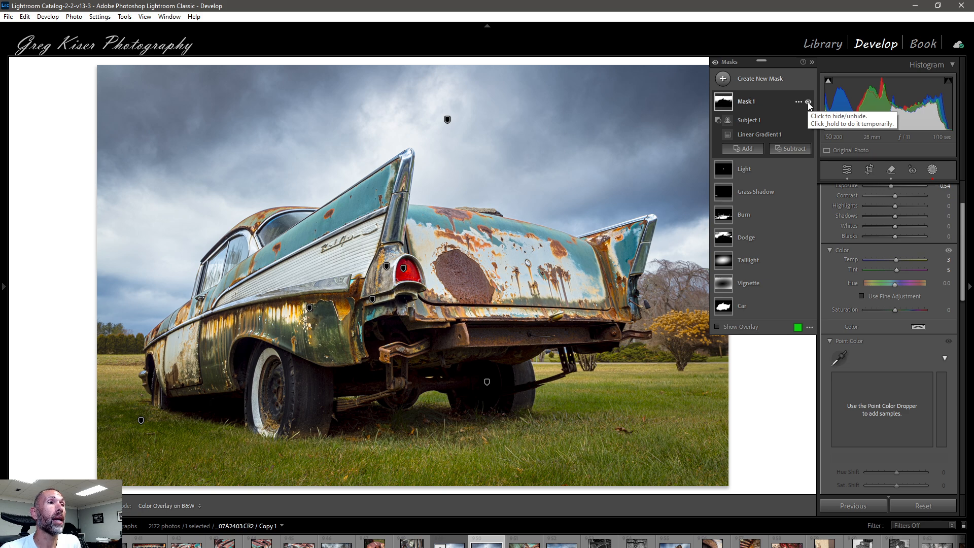
pyautogui.click(808, 102)
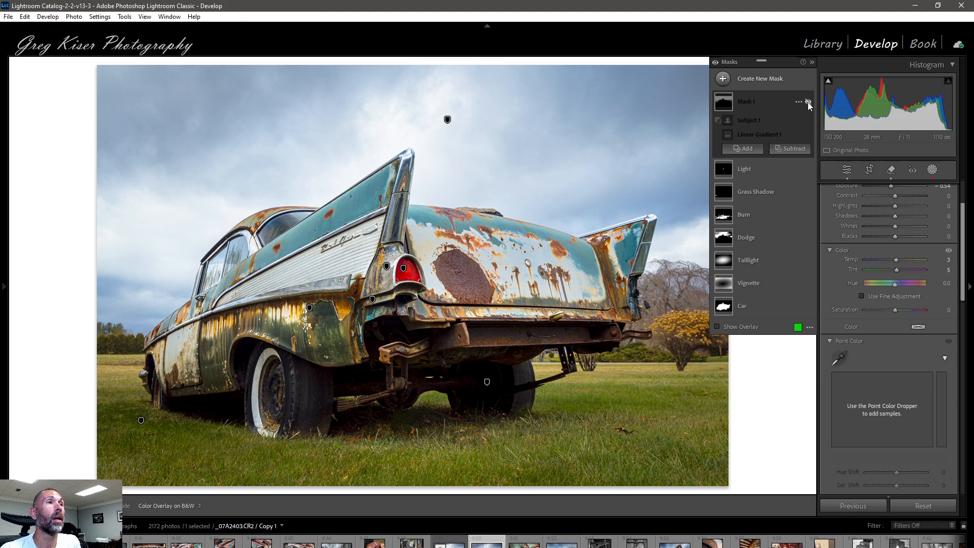
pyautogui.click(808, 102)
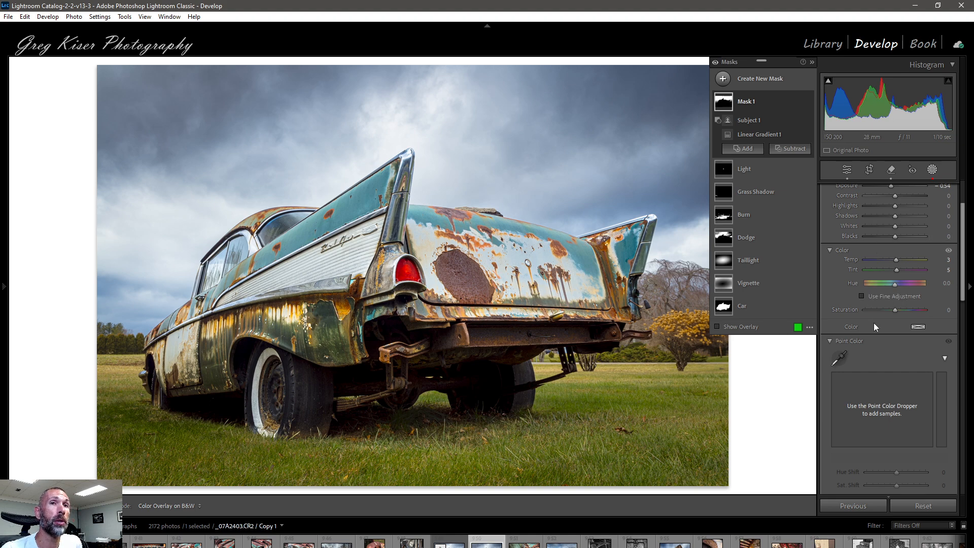
# Step: Try a color tint at hue 51, saturation 14% and a hue shift of 45 on the sky mask, resetting each one
pyautogui.click(919, 328)
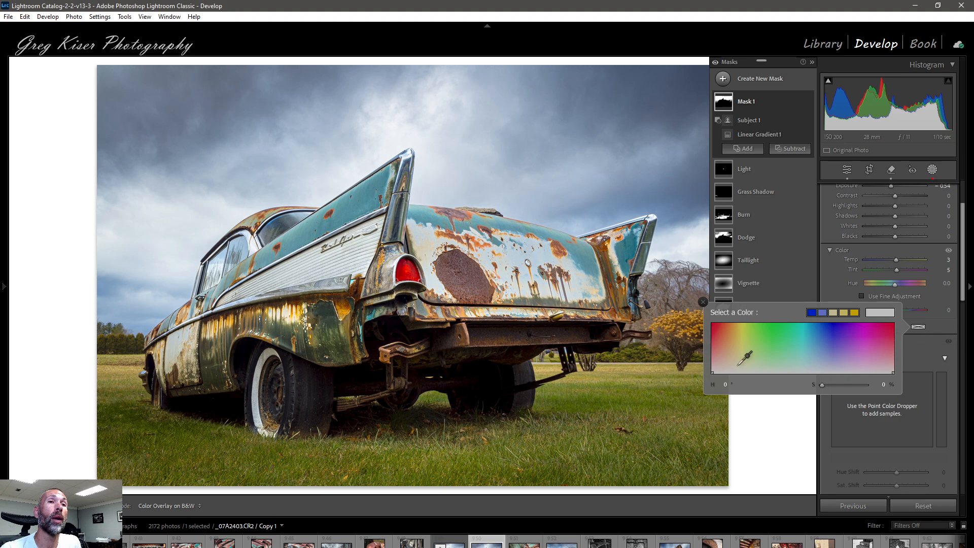
pyautogui.click(723, 359)
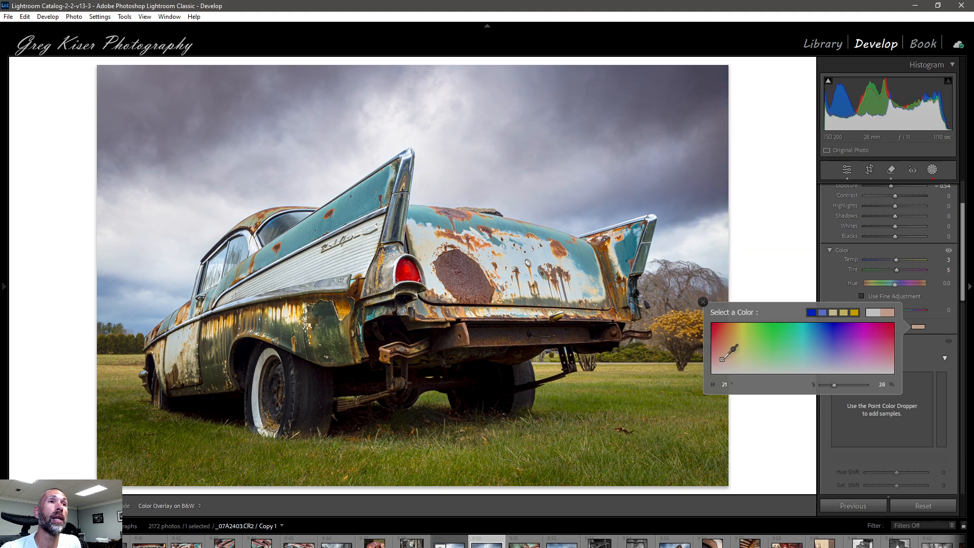
pyautogui.moveTo(723, 359)
pyautogui.mouseDown()
pyautogui.moveTo(825, 346)
pyautogui.moveTo(870, 353)
pyautogui.moveTo(737, 366)
pyautogui.mouseUp()
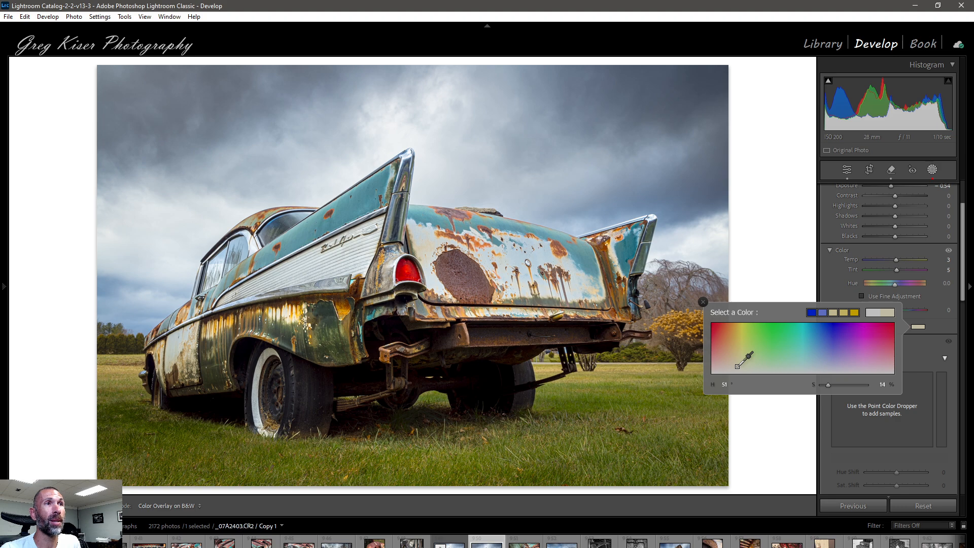
pyautogui.moveTo(737, 366); pyautogui.dragTo(738, 366)
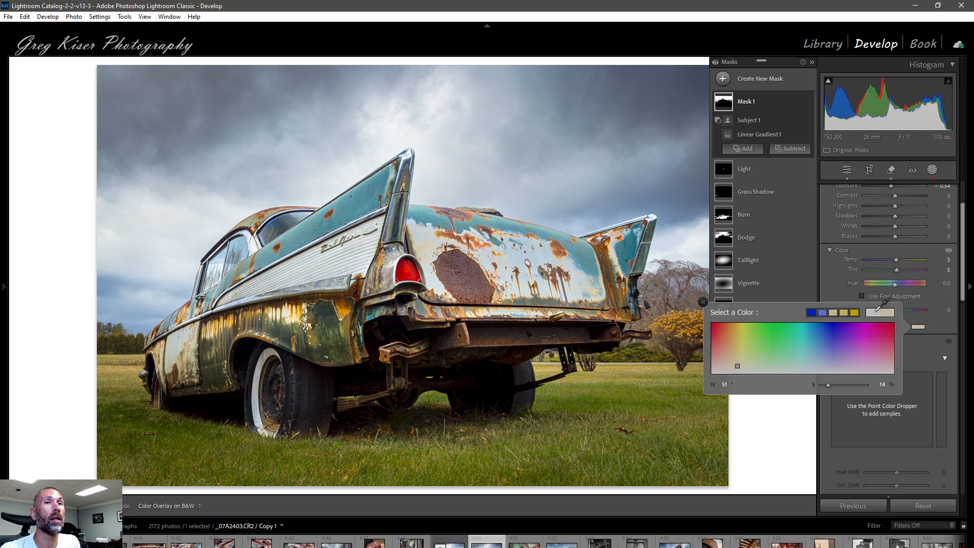
pyautogui.click(878, 311)
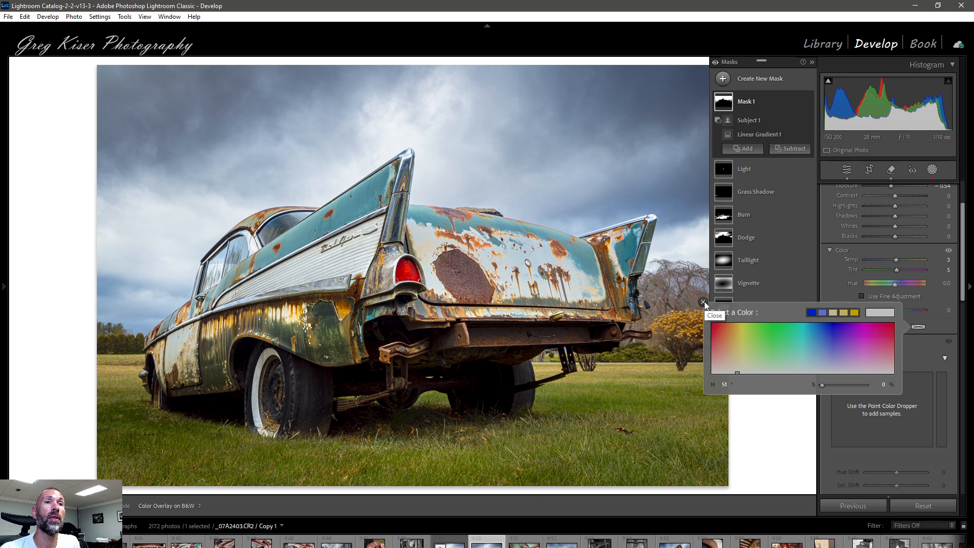
pyautogui.click(704, 301)
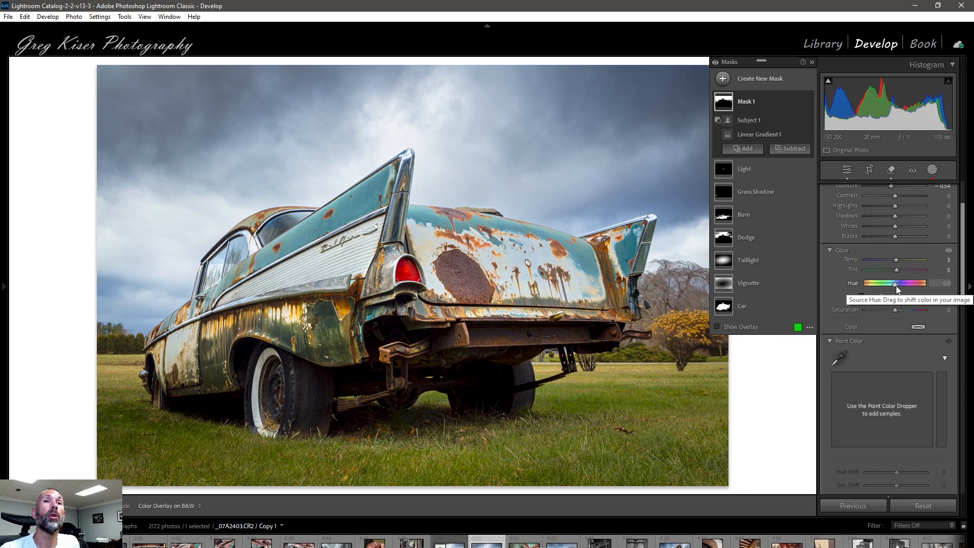
pyautogui.moveTo(896, 285); pyautogui.dragTo(902, 283)
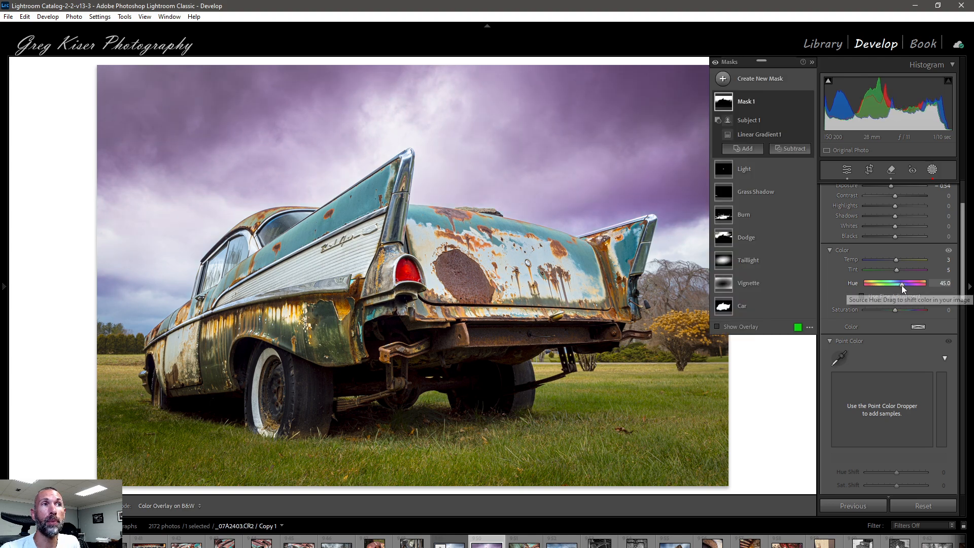
pyautogui.doubleClick(903, 284)
# Step: Try raising and lowering the midtones of the sky mask's red channel curve, and remove the added point
pyautogui.moveTo(965, 299); pyautogui.dragTo(970, 374)
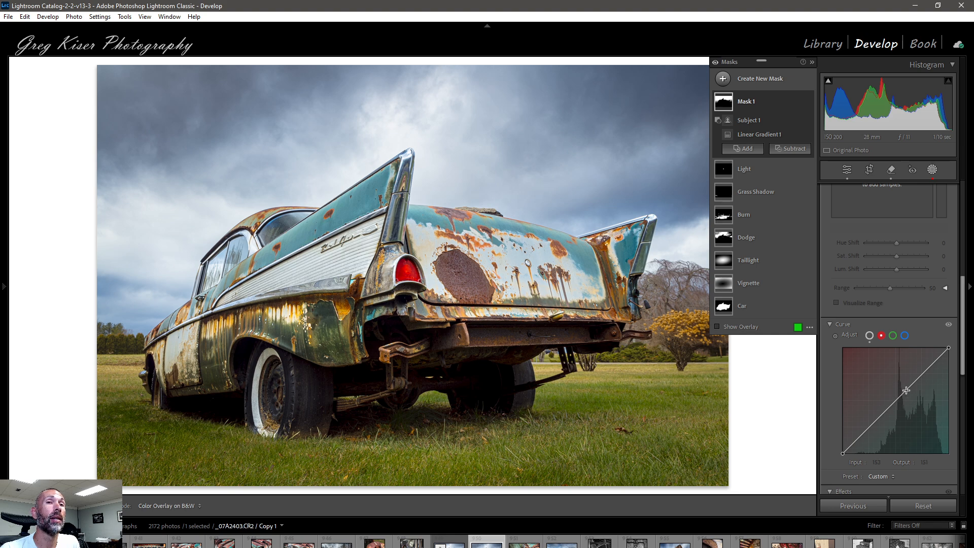
pyautogui.moveTo(906, 391); pyautogui.dragTo(906, 382)
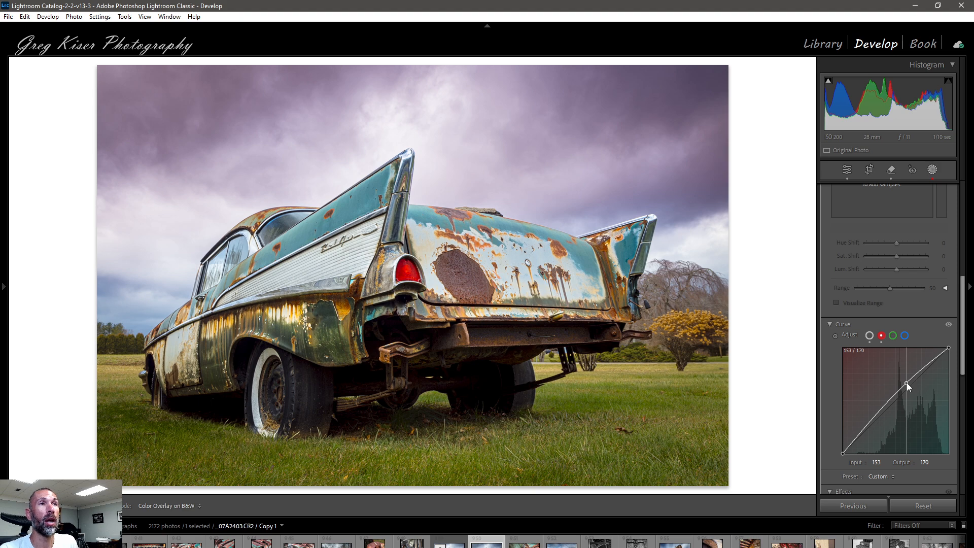
pyautogui.moveTo(906, 382); pyautogui.dragTo(910, 391)
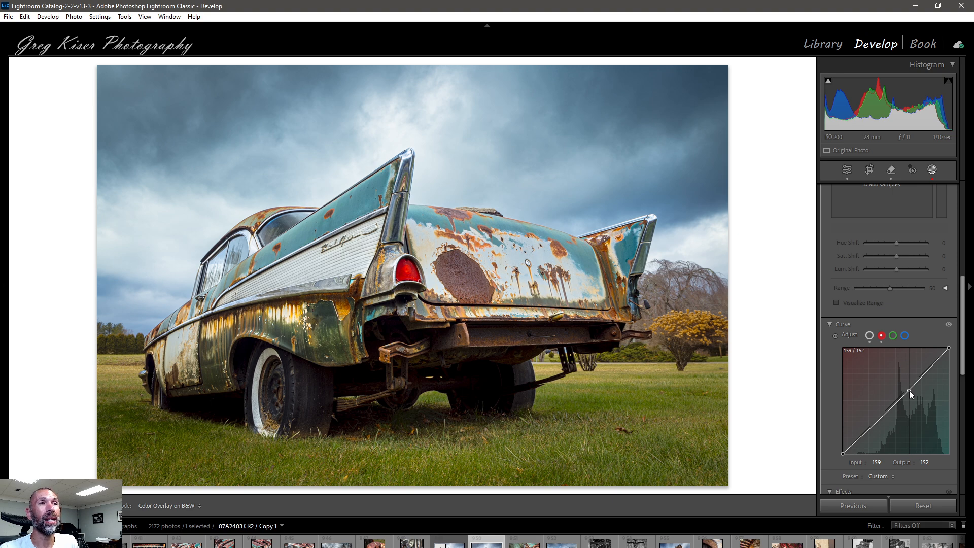
pyautogui.moveTo(910, 390); pyautogui.dragTo(907, 339)
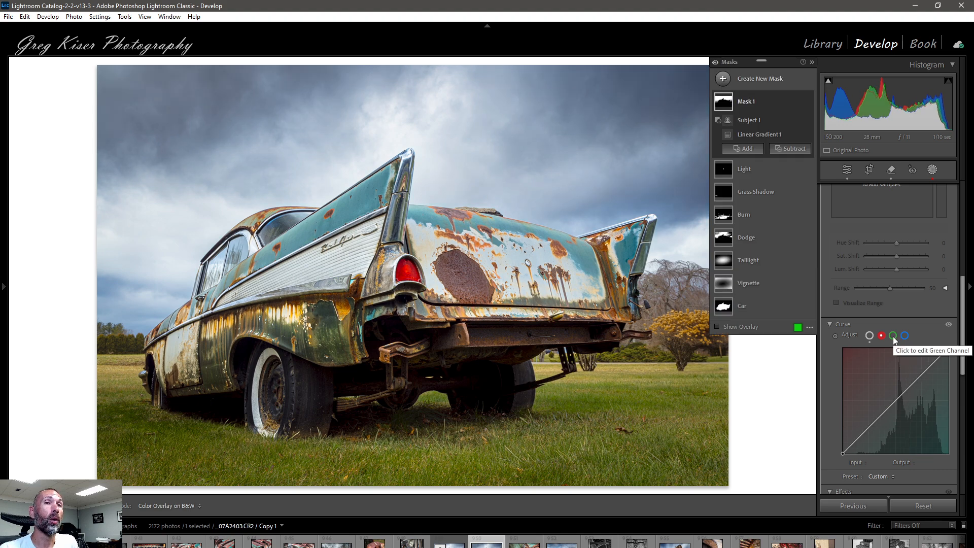
# Step: Try the sky mask's green channel curve lowered to 153/141 and raised to 136/181, and remove the added point
pyautogui.click(894, 336)
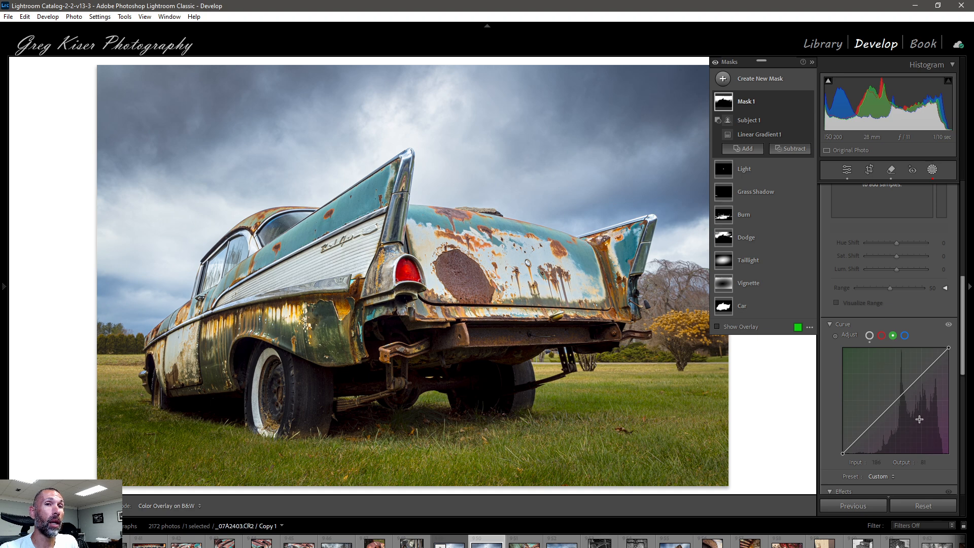
pyautogui.click(906, 393)
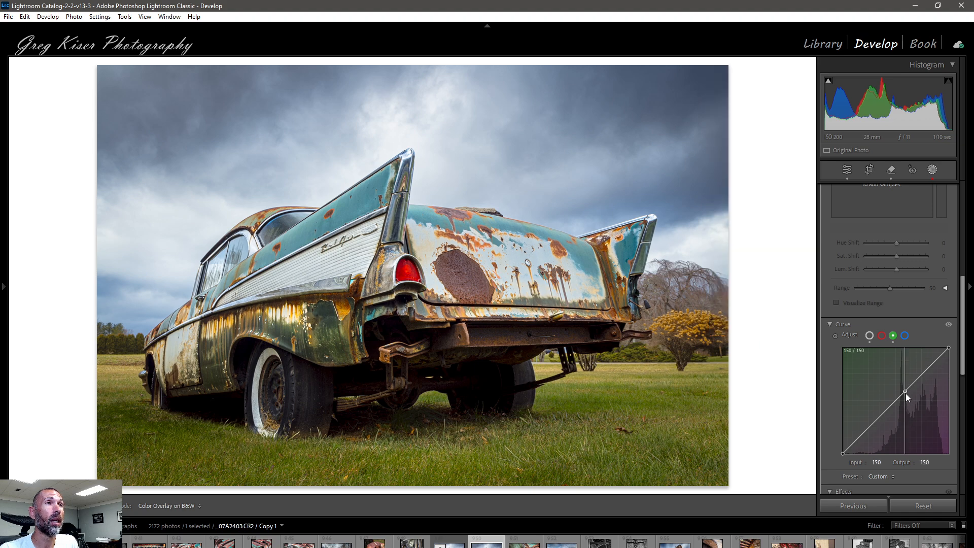
pyautogui.moveTo(906, 394); pyautogui.dragTo(906, 397)
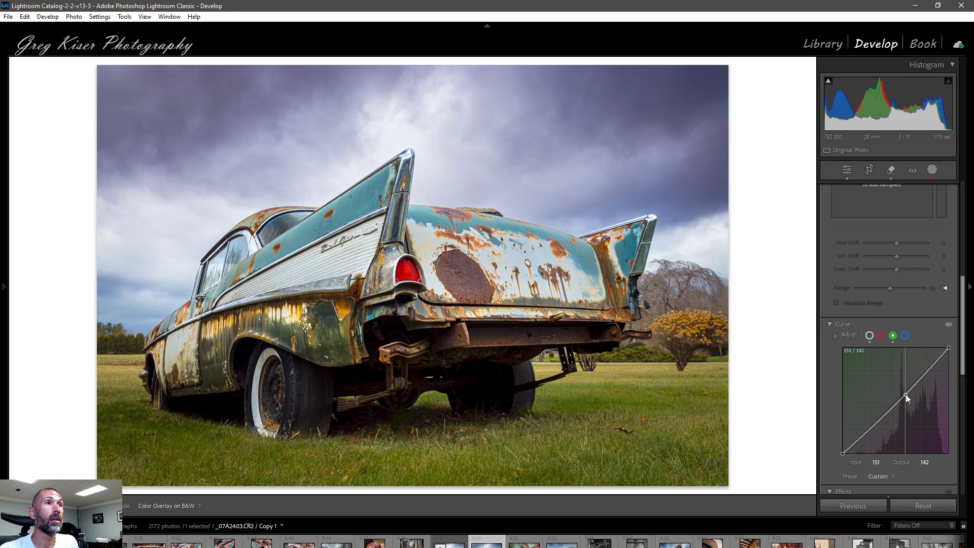
pyautogui.press('Down')
pyautogui.press('Right')
pyautogui.press('Right')
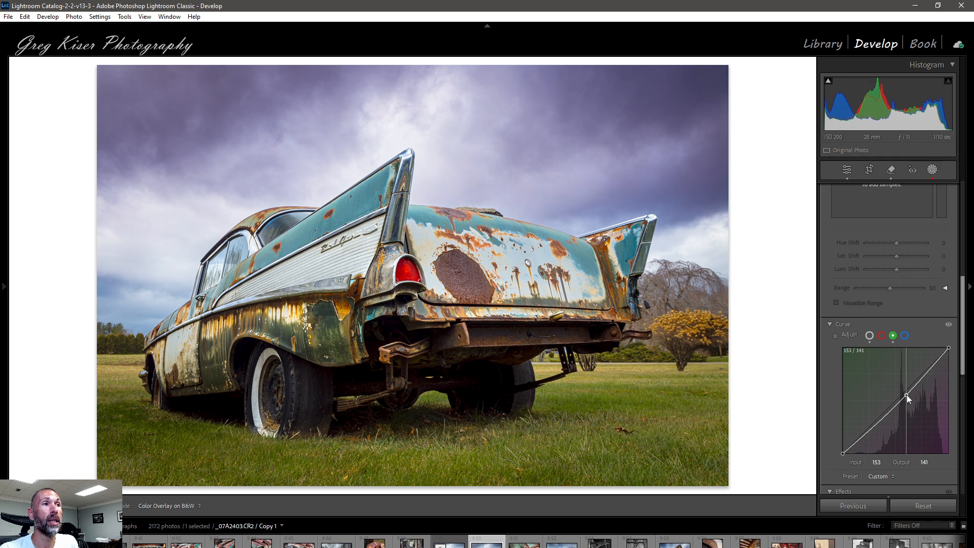
pyautogui.moveTo(906, 395); pyautogui.dragTo(900, 378)
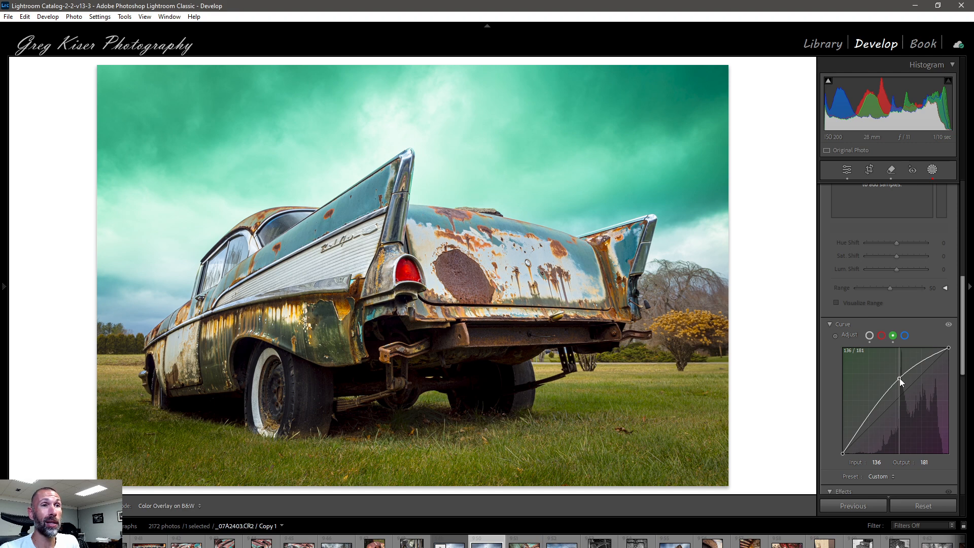
pyautogui.moveTo(899, 378); pyautogui.dragTo(899, 378)
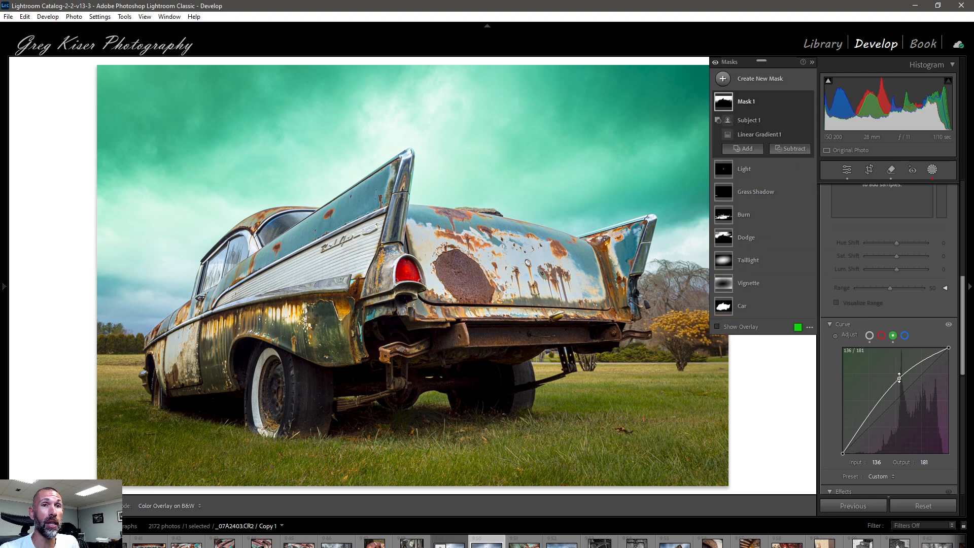
pyautogui.doubleClick(899, 379)
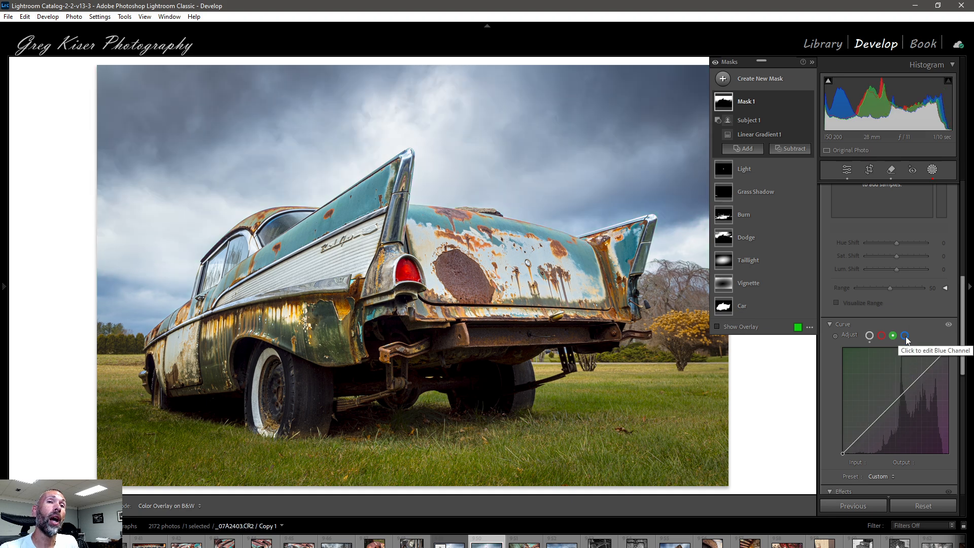
# Step: Try lowering the sky mask's blue channel curve with a midtone point at 157/140, and remove that point
pyautogui.click(905, 336)
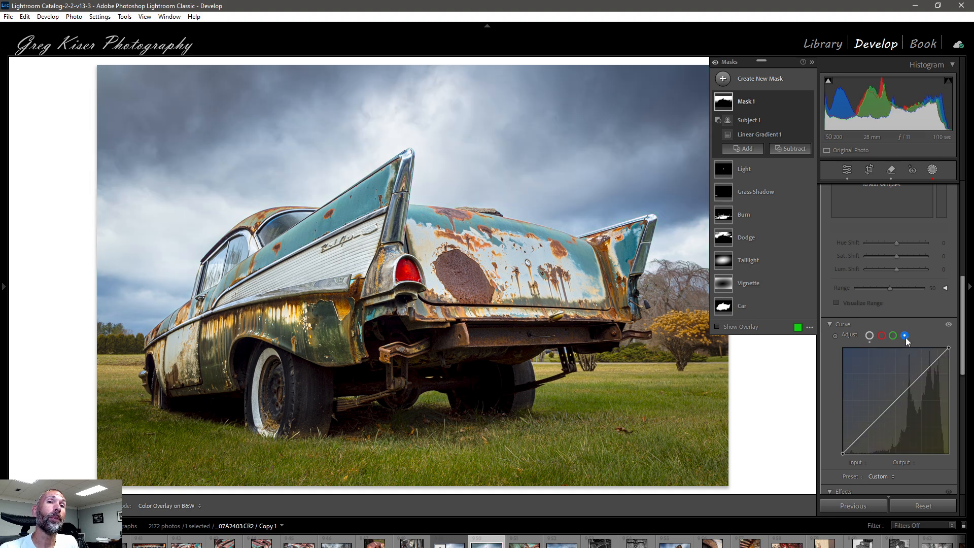
pyautogui.click(908, 389)
pyautogui.moveTo(909, 388); pyautogui.dragTo(909, 395)
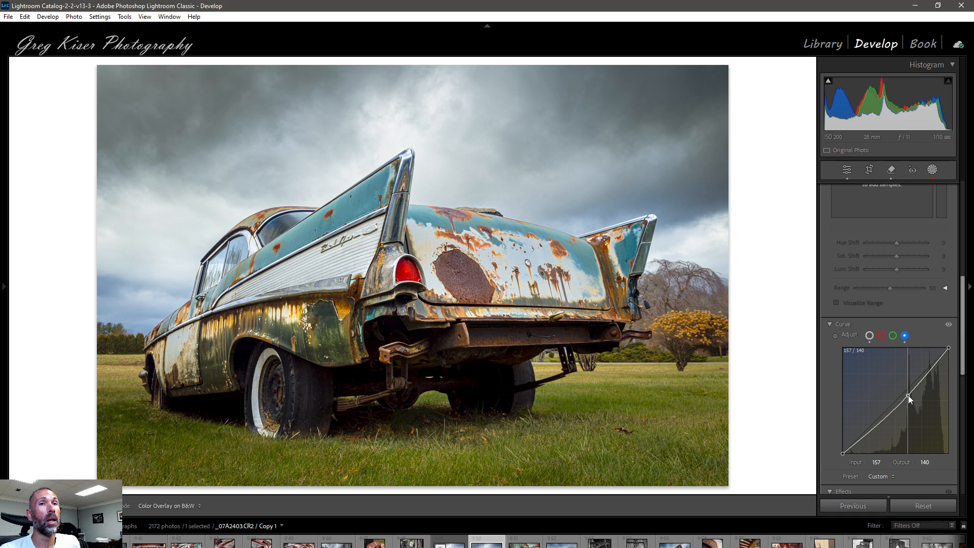
pyautogui.moveTo(908, 395); pyautogui.dragTo(908, 395)
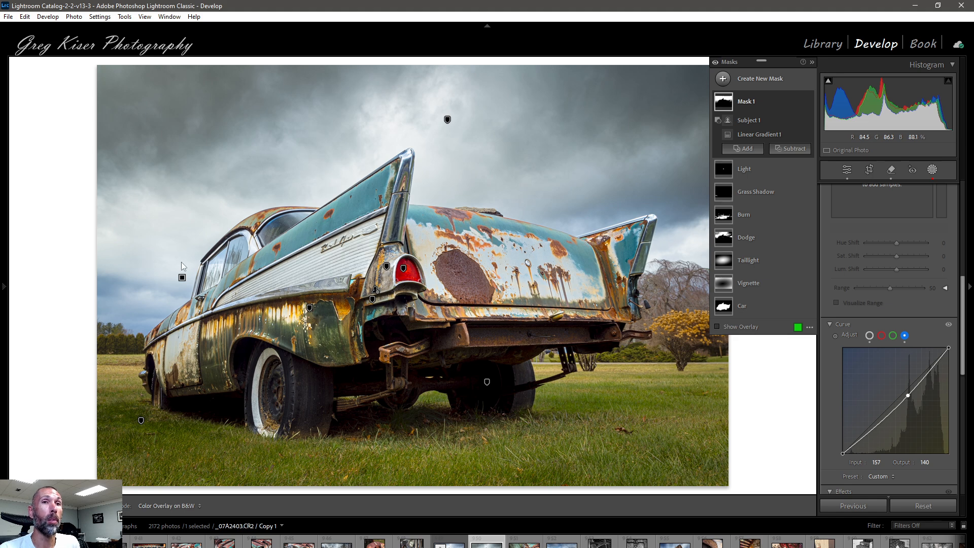
pyautogui.doubleClick(909, 397)
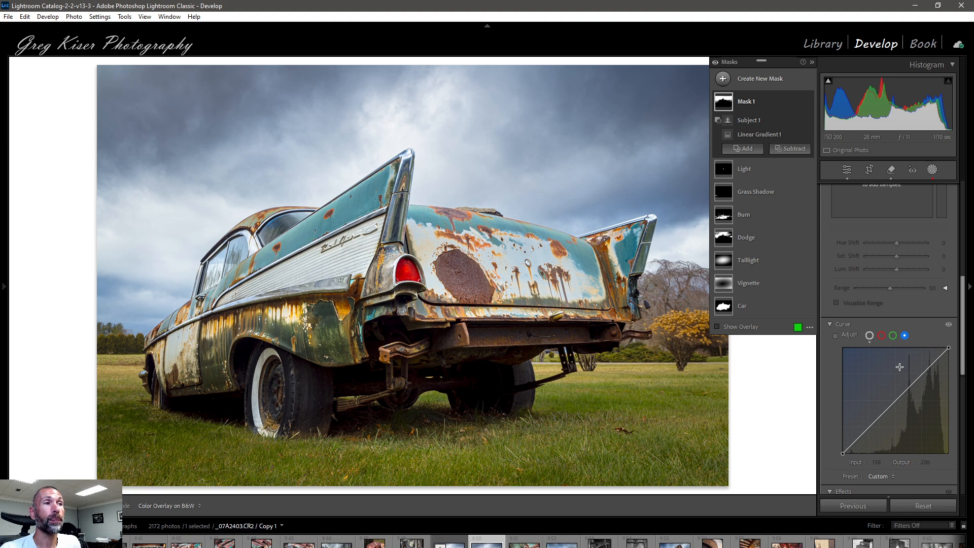
# Step: Create a linear gradient mask from the photo's upper edge down to the near tail fin and intersect it with Select Sky
pyautogui.moveTo(746, 136)
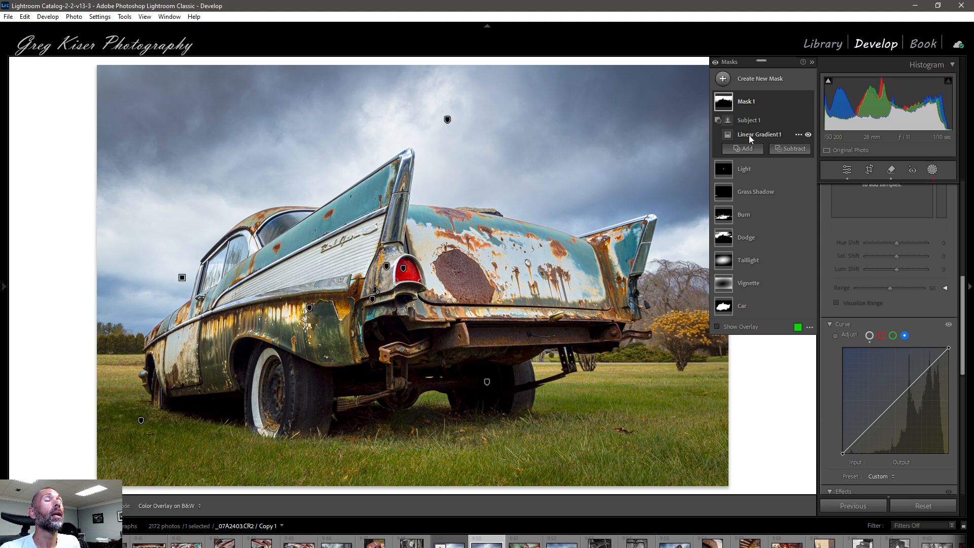
pyautogui.moveTo(757, 119)
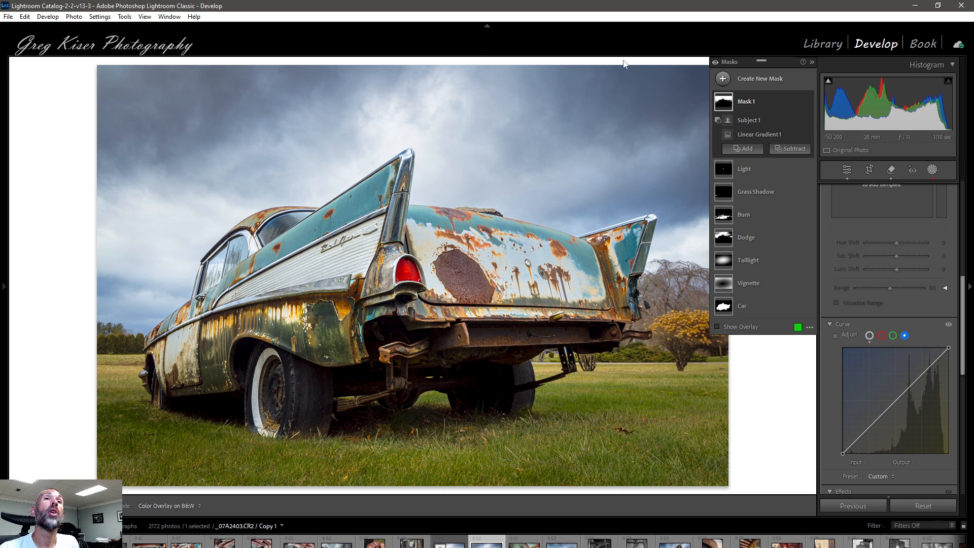
pyautogui.click(750, 80)
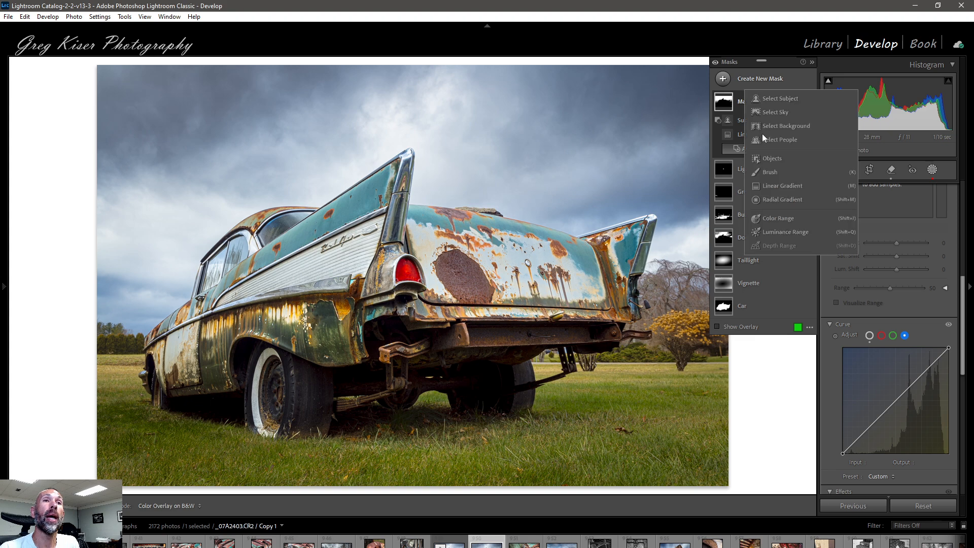
pyautogui.click(779, 186)
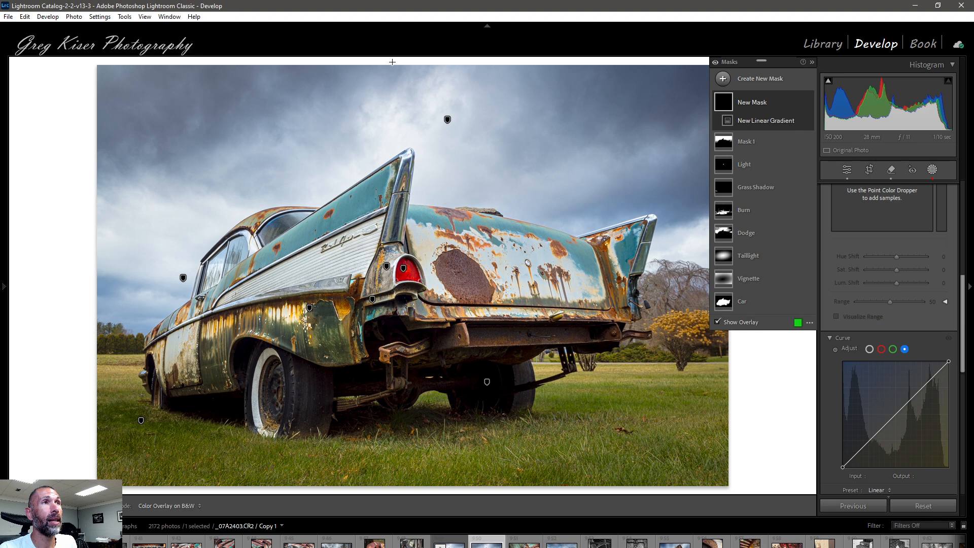
pyautogui.moveTo(392, 61); pyautogui.dragTo(389, 175)
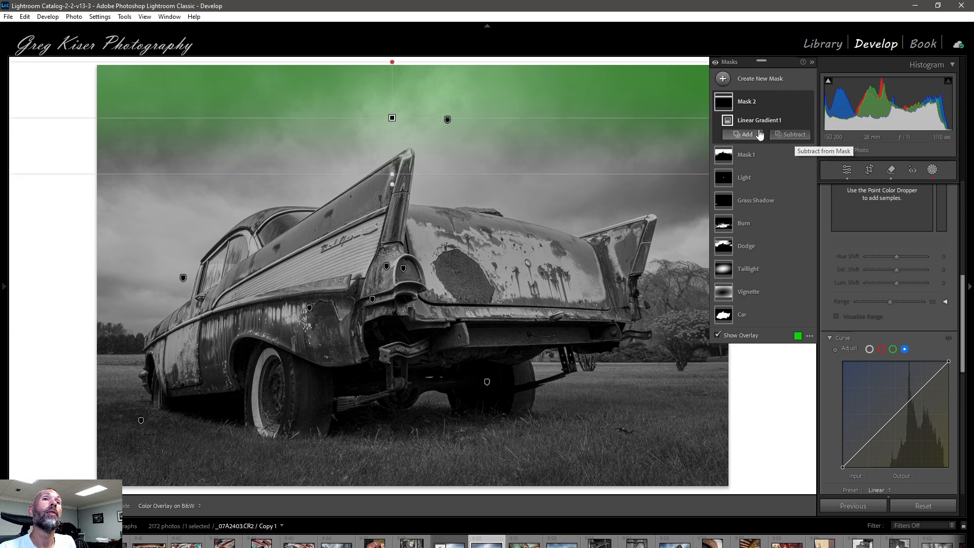
pyautogui.press('alt')
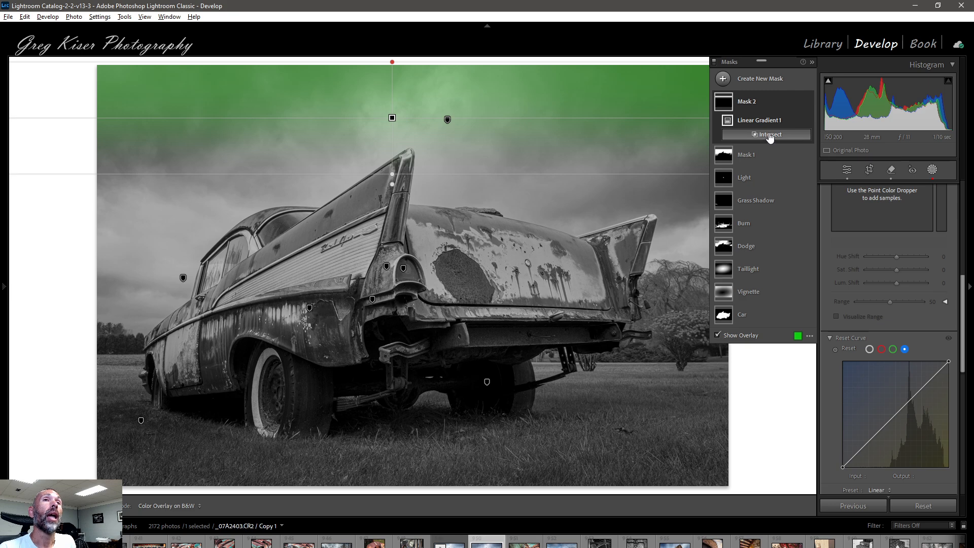
pyautogui.keyDown('alt'); pyautogui.click(770, 136); pyautogui.keyUp('alt')
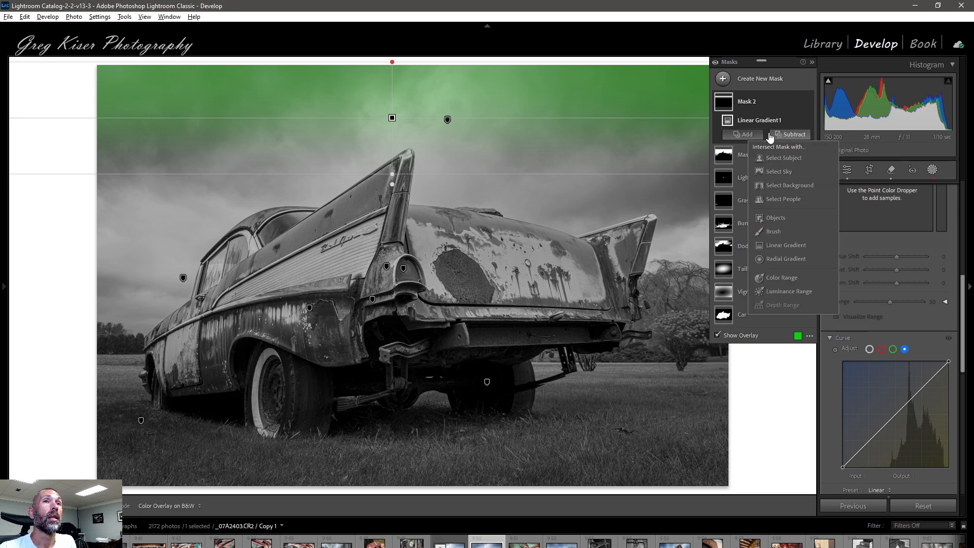
pyautogui.click(779, 172)
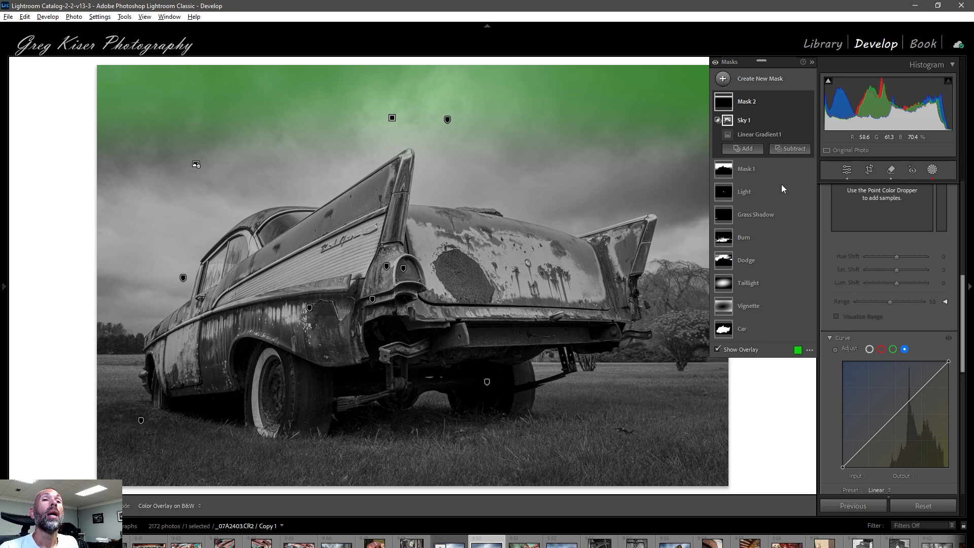
# Step: Set the new sky gradient mask's exposure to -0.34 and check the mask coverage with the overlay
pyautogui.moveTo(963, 304); pyautogui.dragTo(965, 210)
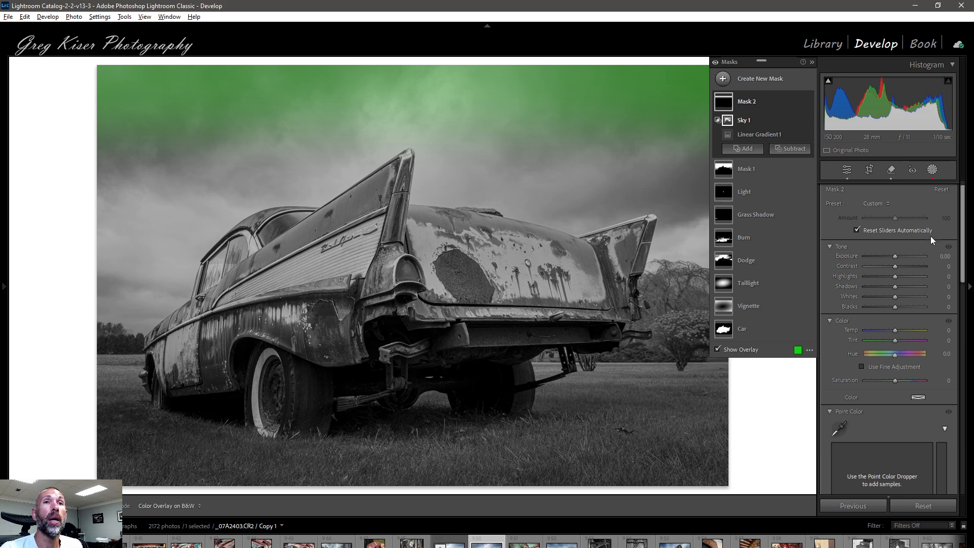
pyautogui.moveTo(894, 257); pyautogui.dragTo(891, 257)
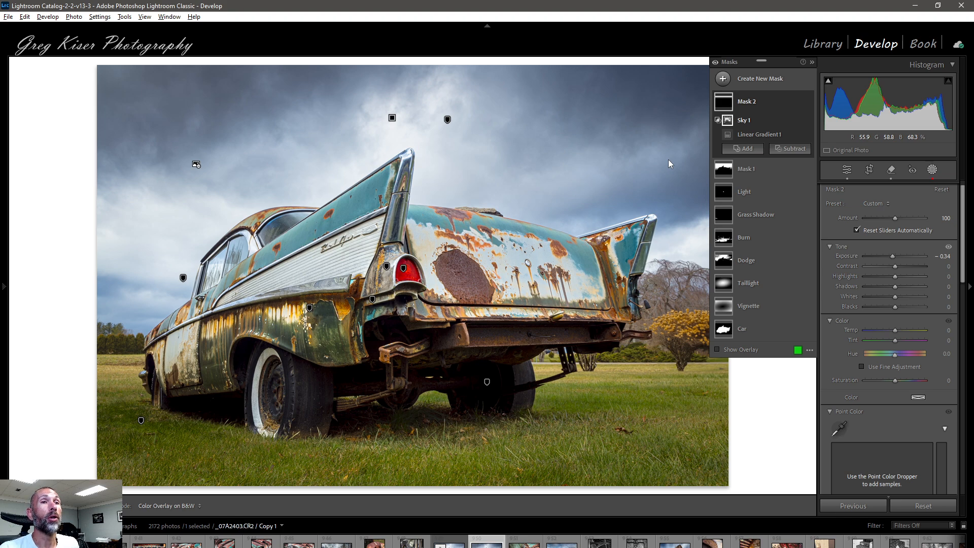
pyautogui.moveTo(728, 310)
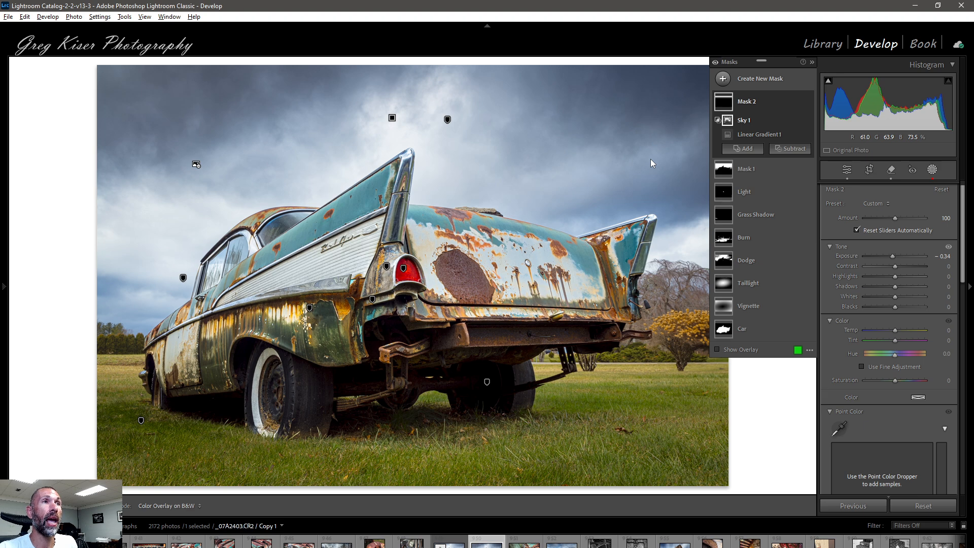
pyautogui.press('o')
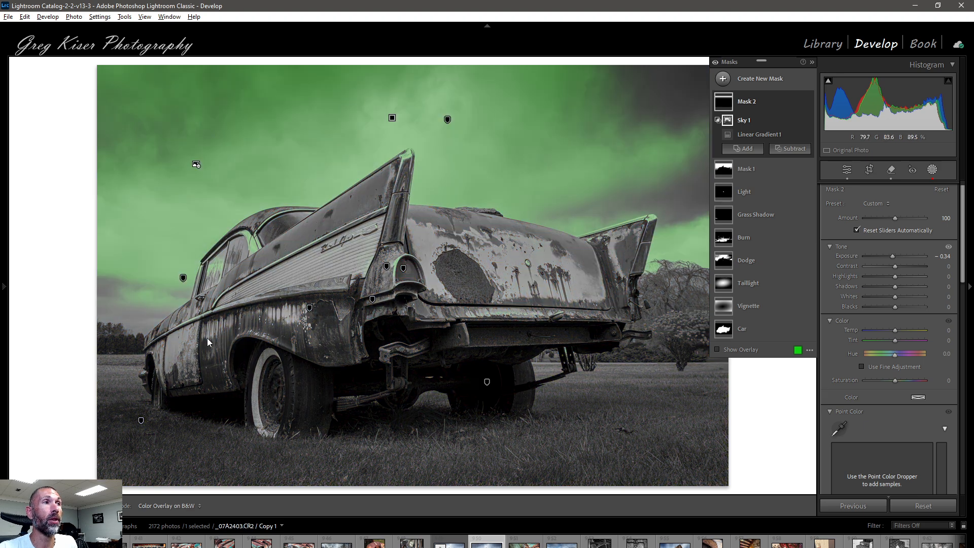
pyautogui.press('o')
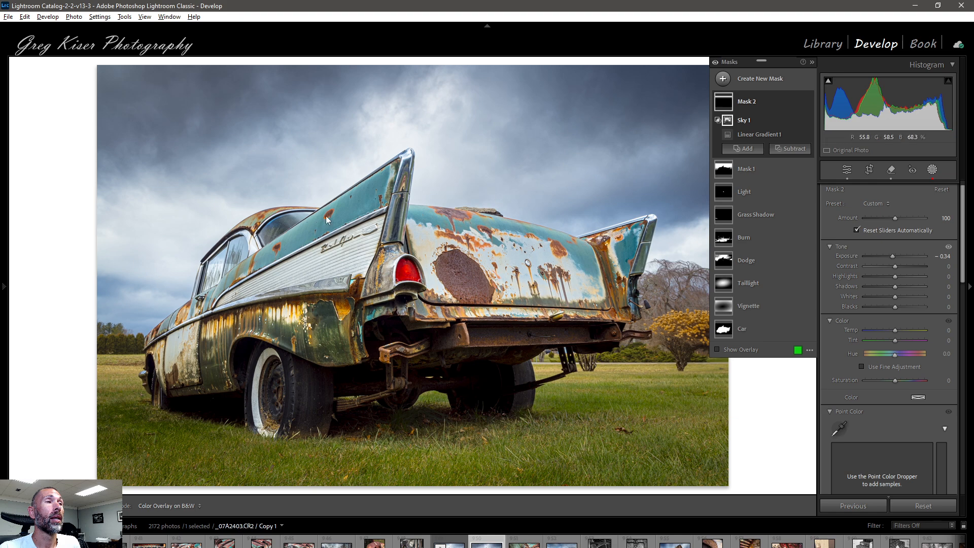
# Step: Add a linear gradient mask over the grass, fading out near the horizon, and subtract the car from it with Select Subject
pyautogui.moveTo(123, 270)
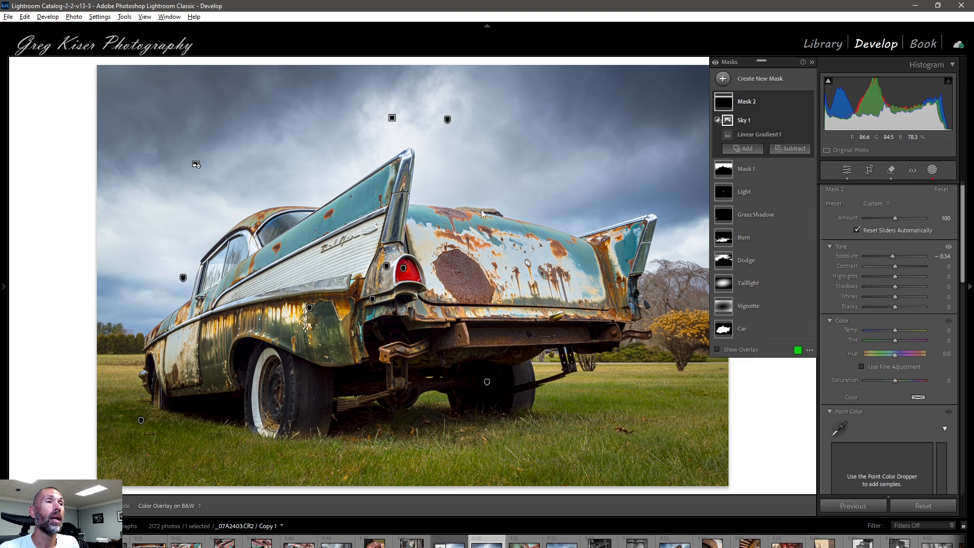
pyautogui.moveTo(442, 108)
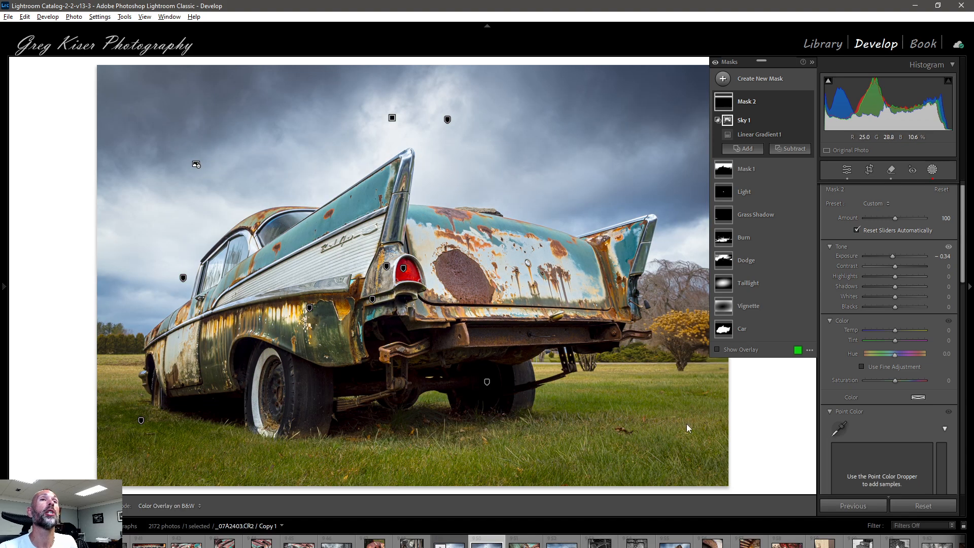
pyautogui.click(769, 79)
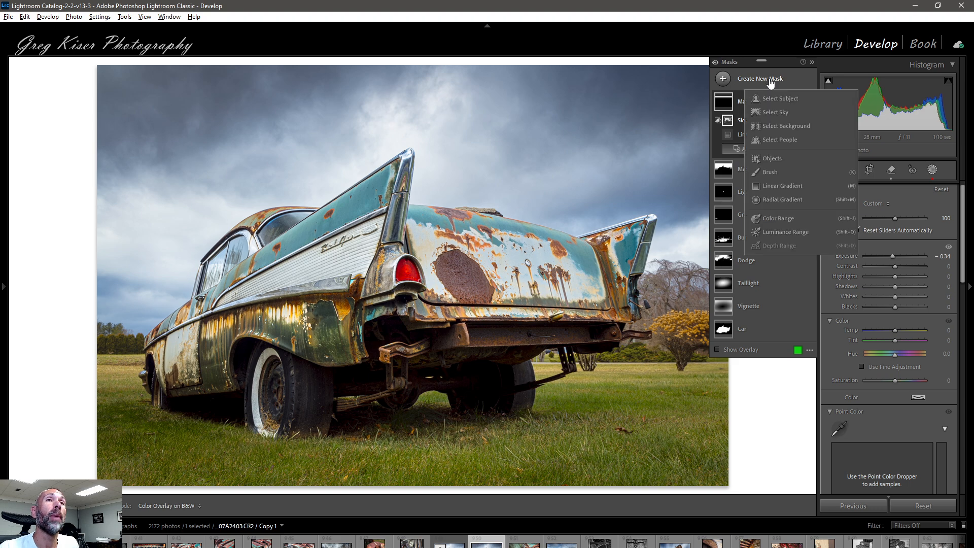
pyautogui.click(781, 186)
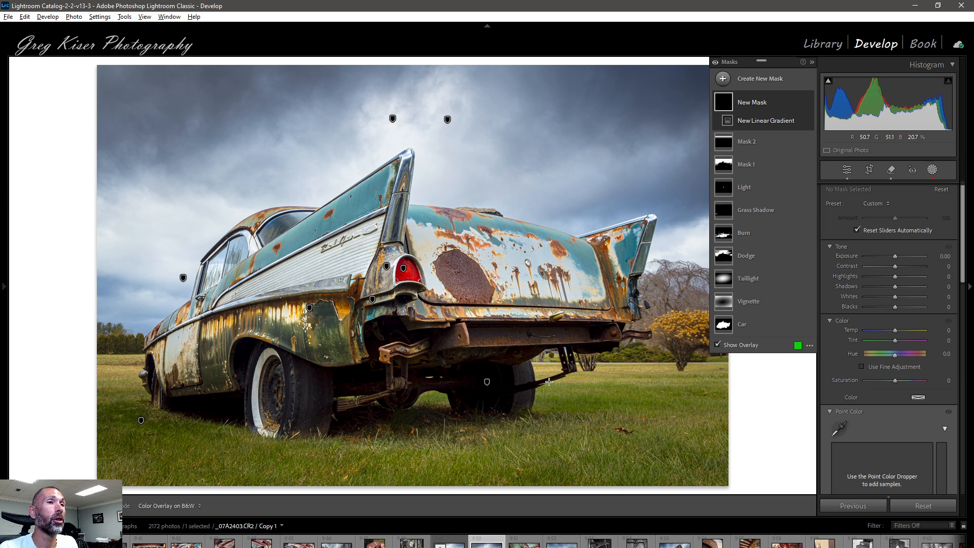
pyautogui.moveTo(550, 379); pyautogui.dragTo(550, 352)
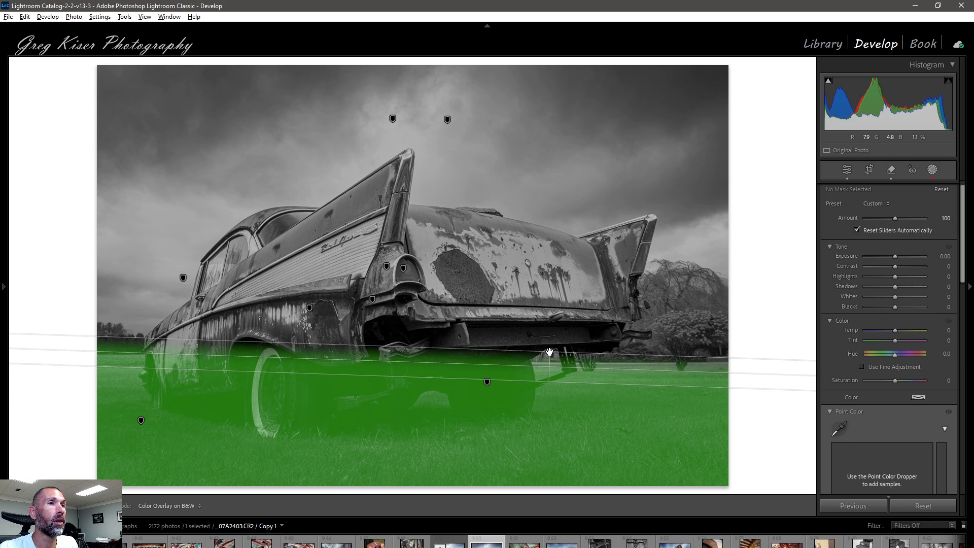
pyautogui.moveTo(549, 352); pyautogui.dragTo(549, 351)
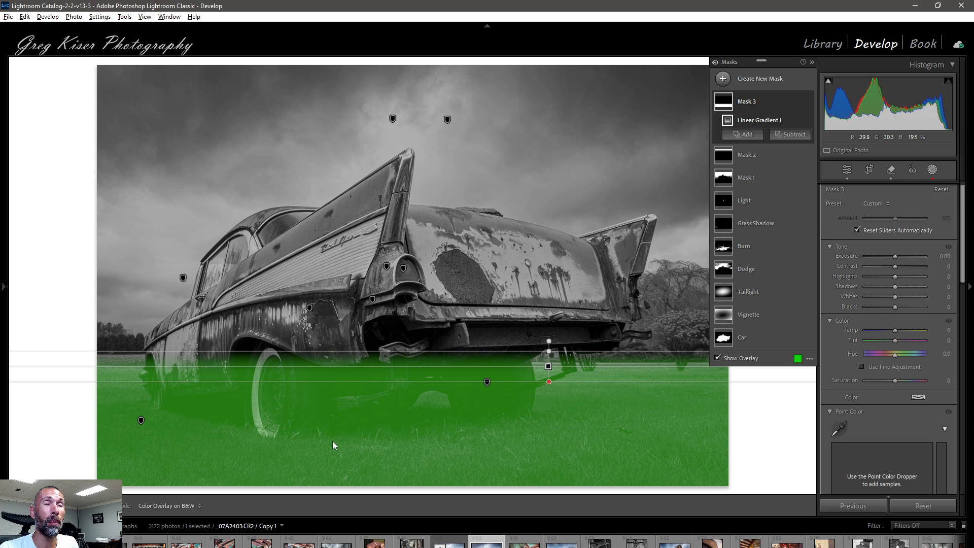
pyautogui.click(787, 135)
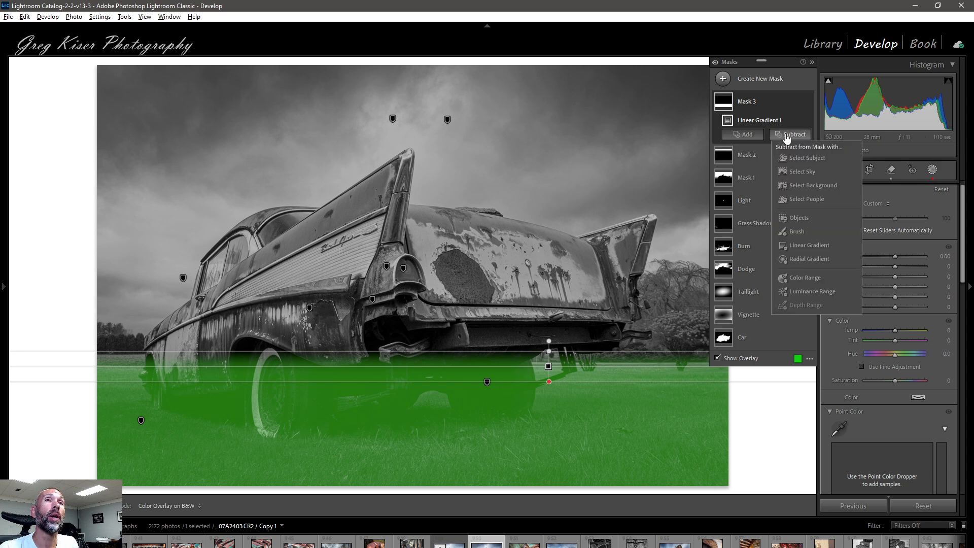
pyautogui.click(806, 159)
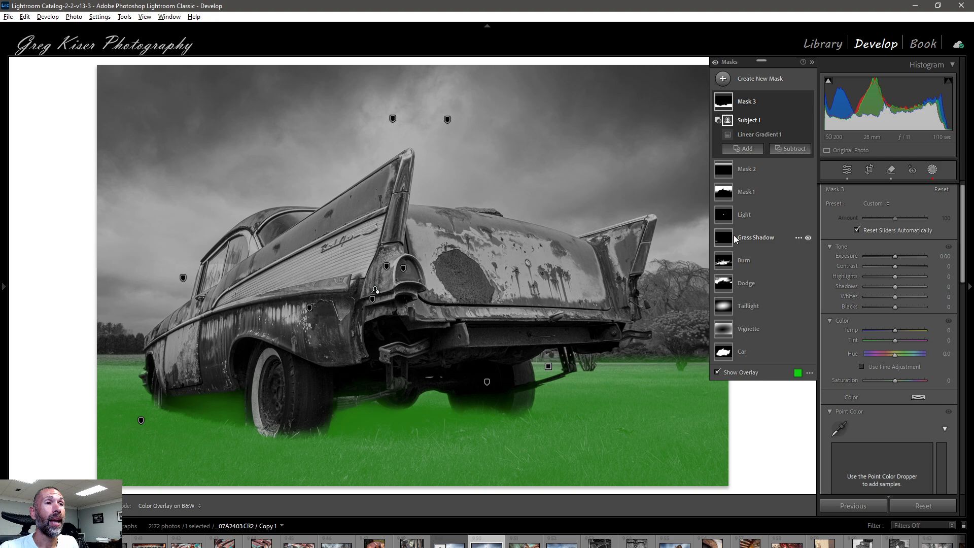
# Step: Set the Texture of the grass mask that excludes the car to 7
pyautogui.moveTo(732, 243)
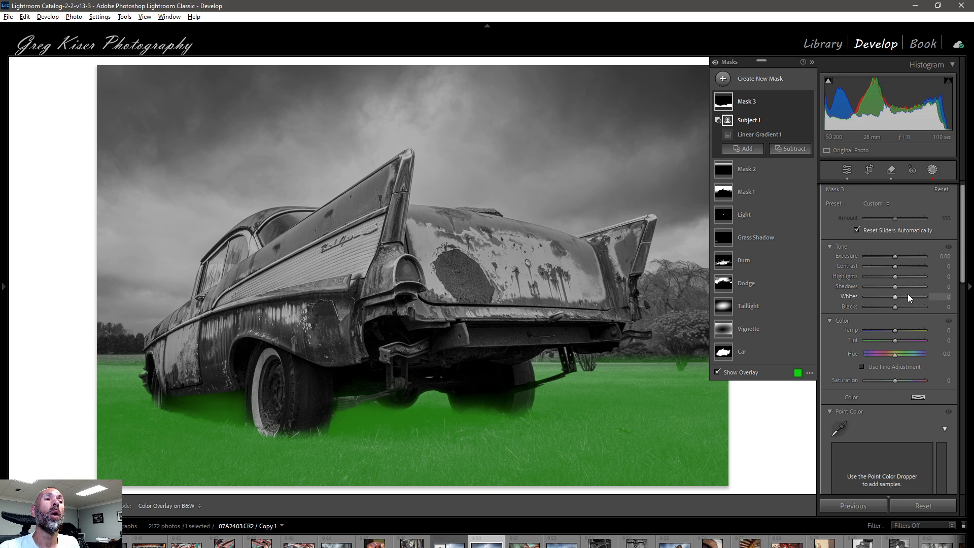
pyautogui.scroll(-8, 906, 419)
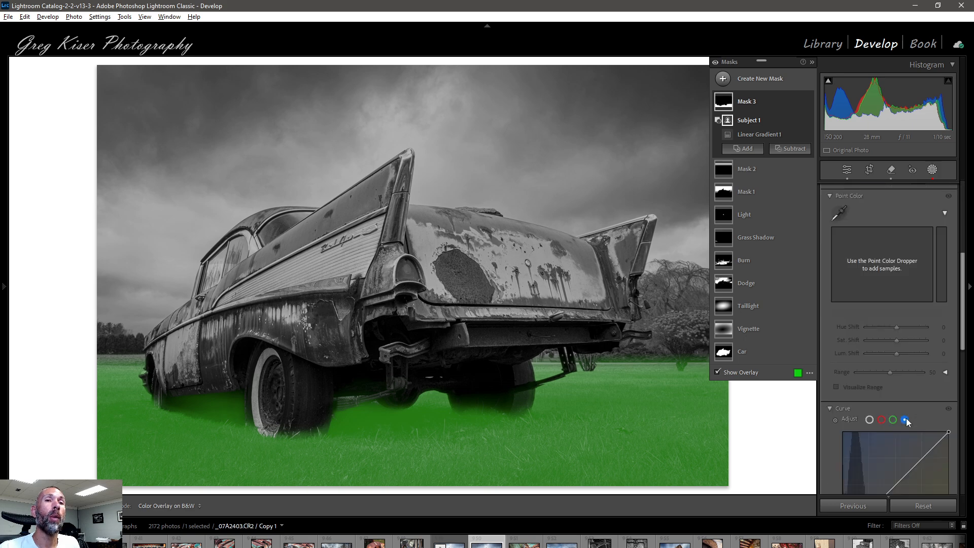
pyautogui.scroll(-3, 907, 418)
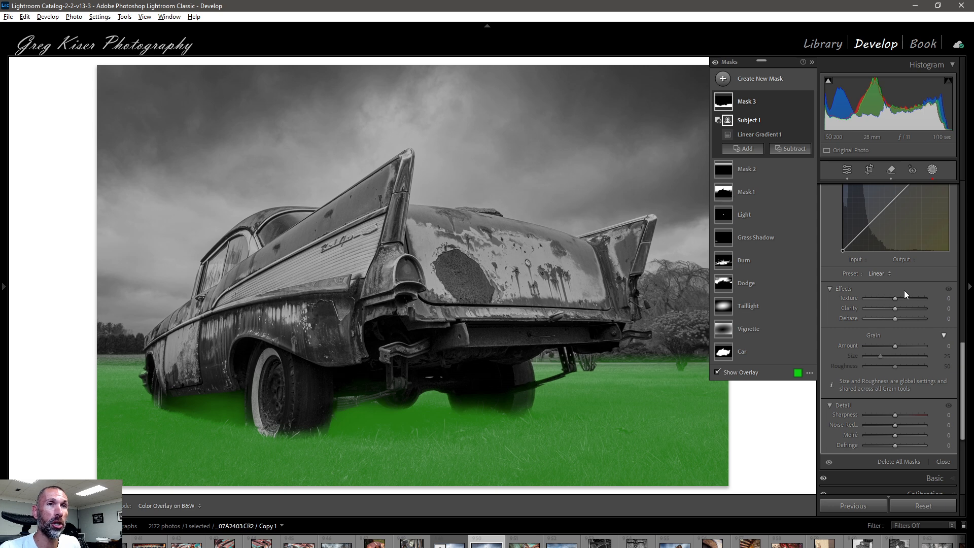
pyautogui.moveTo(896, 298); pyautogui.dragTo(897, 298)
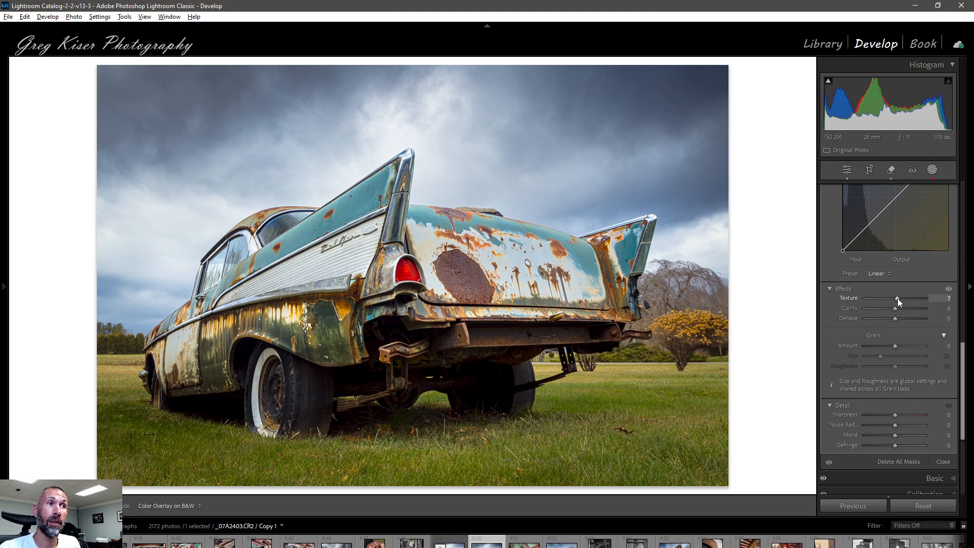
# Step: Reduce the grass mask's saturation to -22
pyautogui.scroll(3, 921, 283)
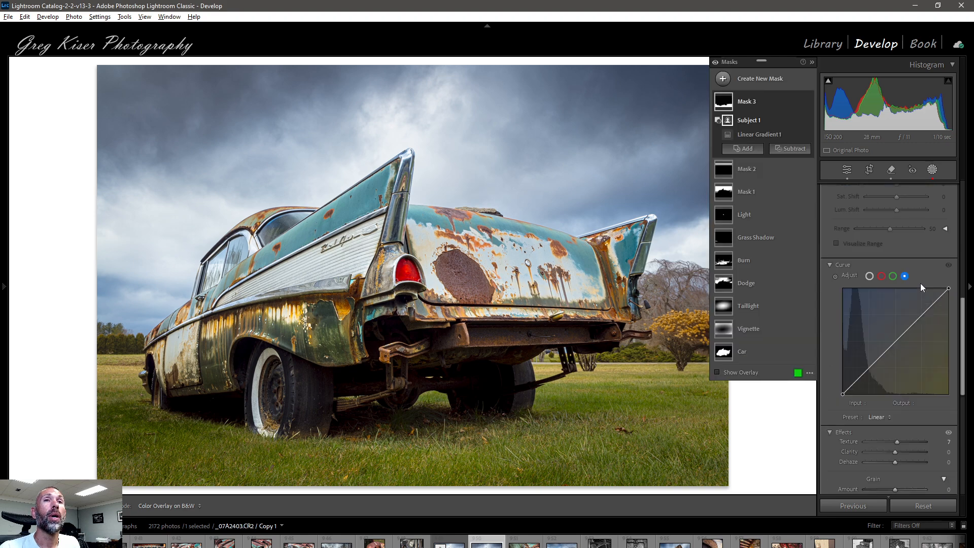
pyautogui.scroll(3, 920, 283)
pyautogui.scroll(4, 921, 283)
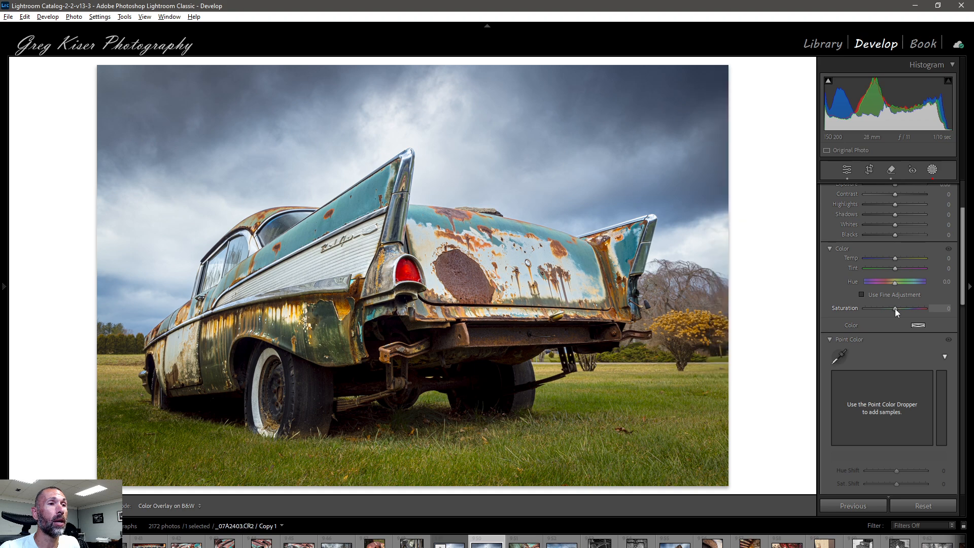
pyautogui.moveTo(895, 308); pyautogui.dragTo(894, 308)
pyautogui.moveTo(892, 308); pyautogui.dragTo(861, 309)
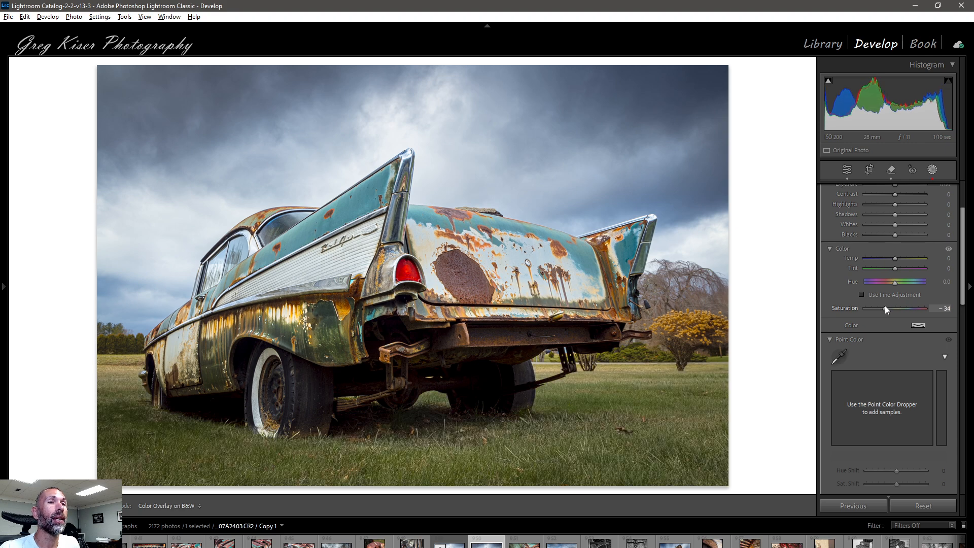
pyautogui.moveTo(886, 306); pyautogui.dragTo(888, 307)
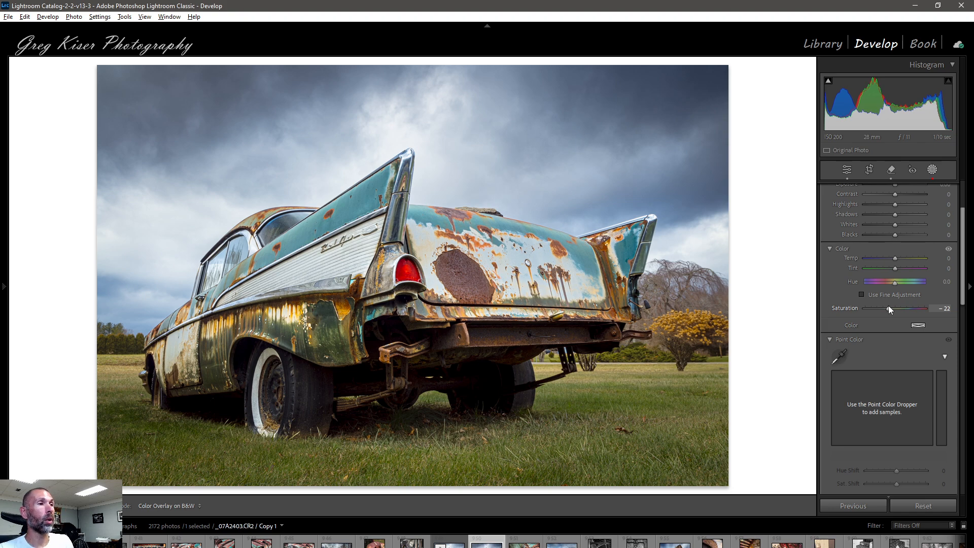
# Step: Cool the grass mask's temperature to -3 and compare the grass with the mask hidden and shown
pyautogui.hotkey('shift', 'w')
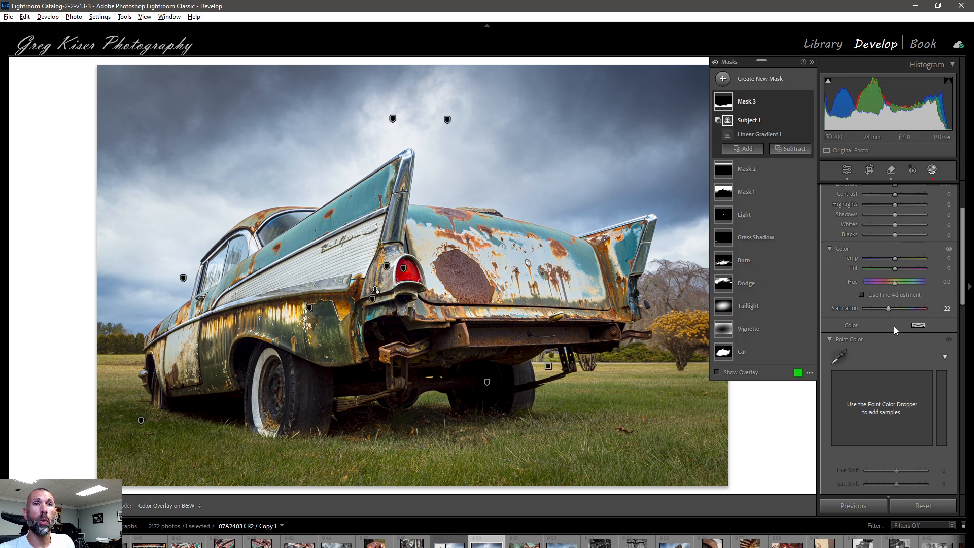
pyautogui.hotkey('shift', 'w')
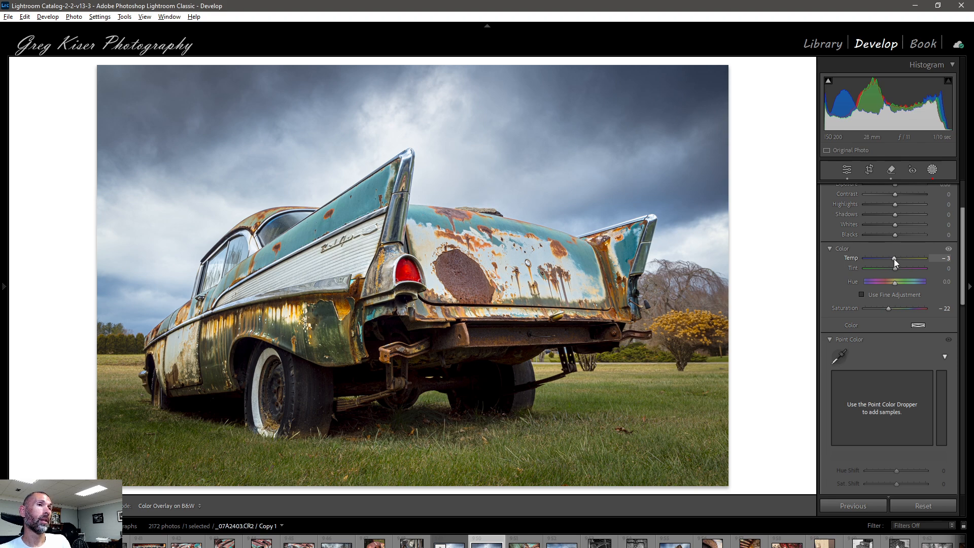
pyautogui.hotkey('shift', 'w')
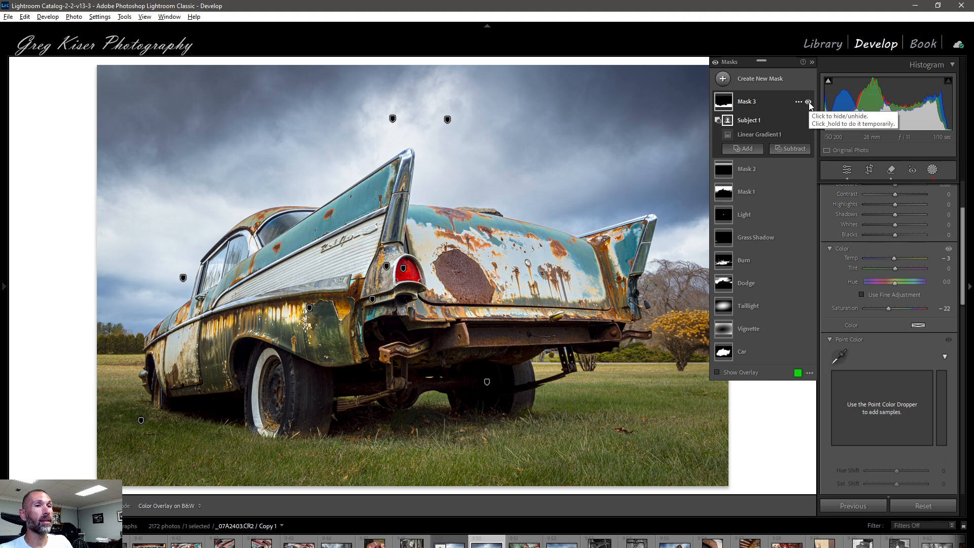
pyautogui.click(809, 102)
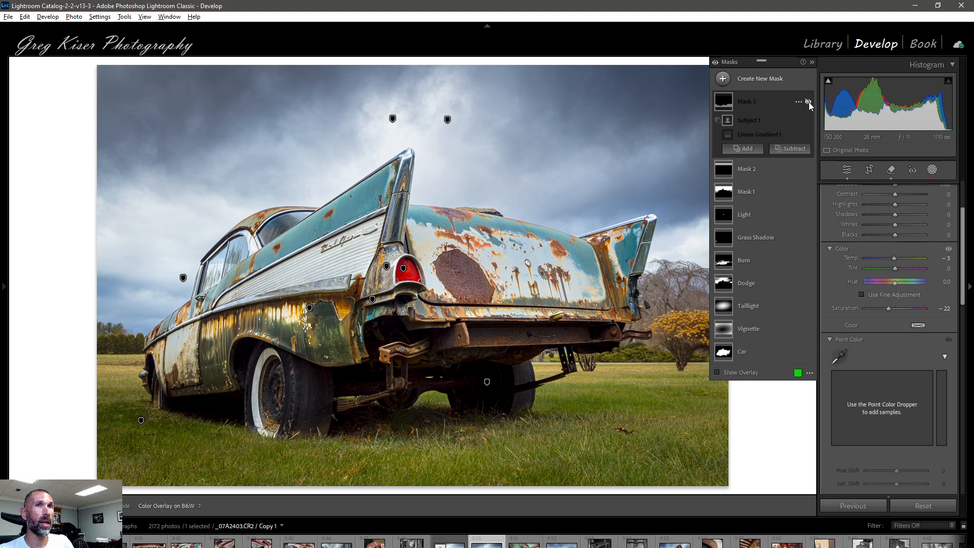
pyautogui.click(809, 102)
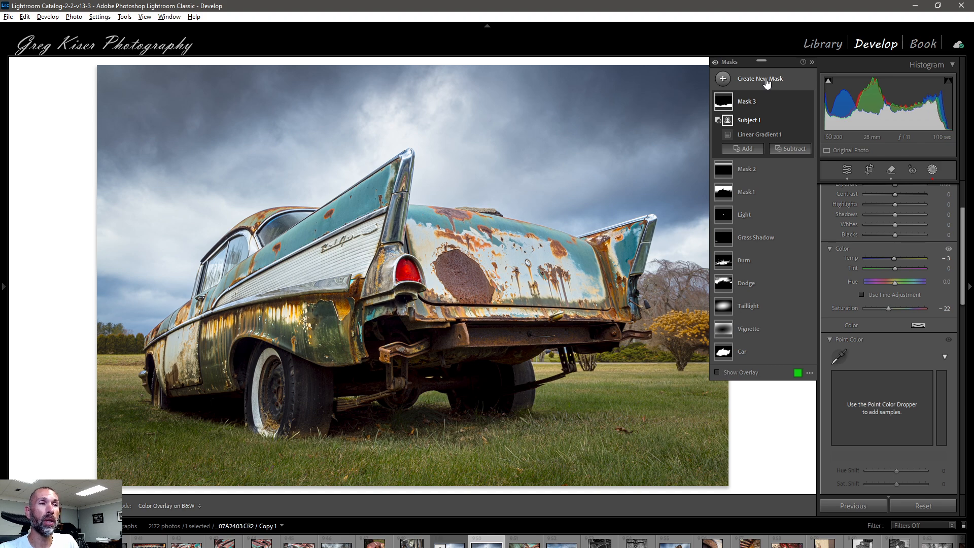
# Step: Create a new linear gradient mask over the foreground grass, from the photo's lower edge up to near the base of the tires
pyautogui.click(768, 83)
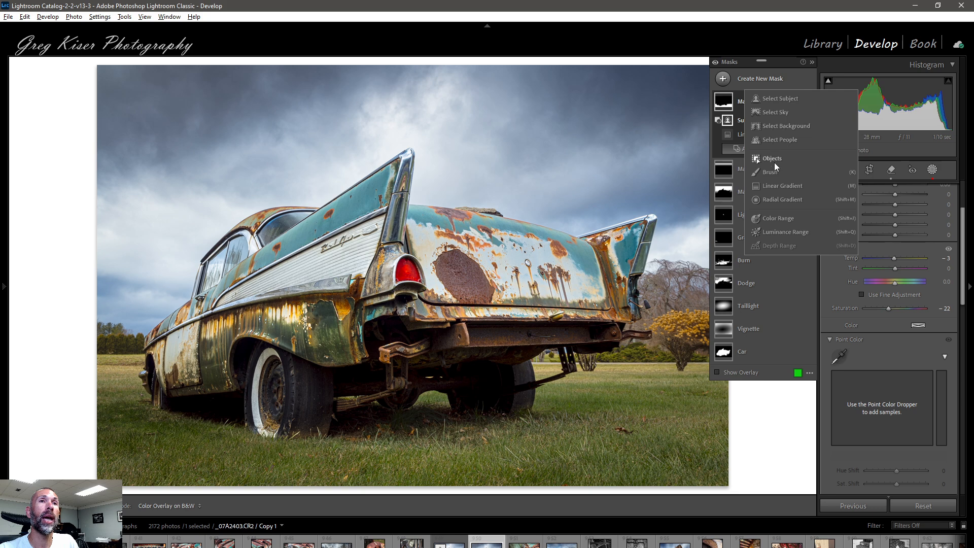
pyautogui.click(779, 186)
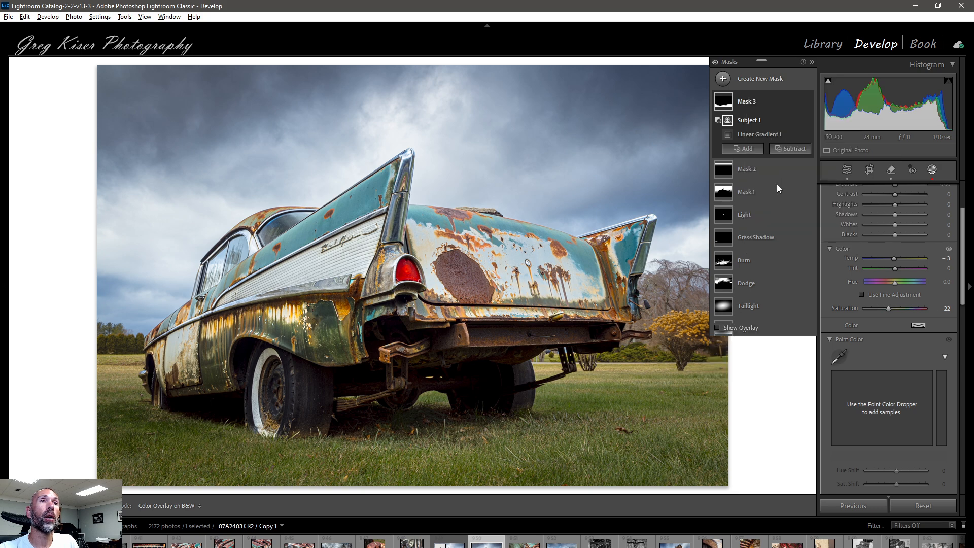
pyautogui.moveTo(398, 484); pyautogui.dragTo(391, 489)
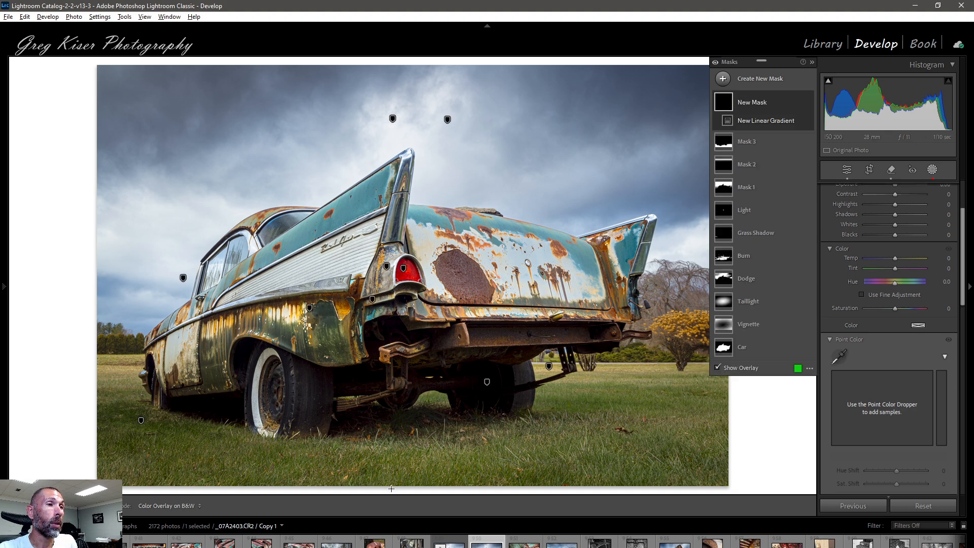
pyautogui.moveTo(392, 489); pyautogui.dragTo(398, 421)
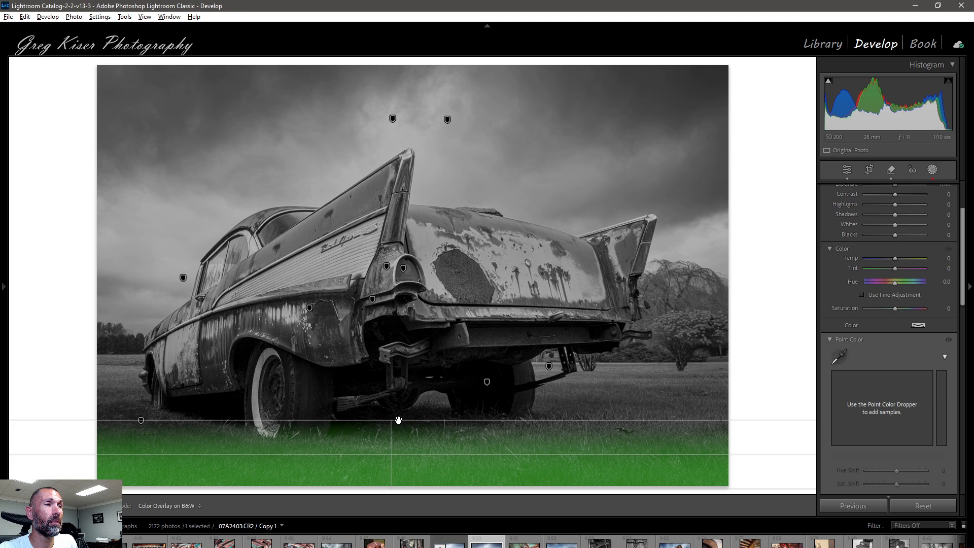
pyautogui.moveTo(398, 420); pyautogui.dragTo(398, 420)
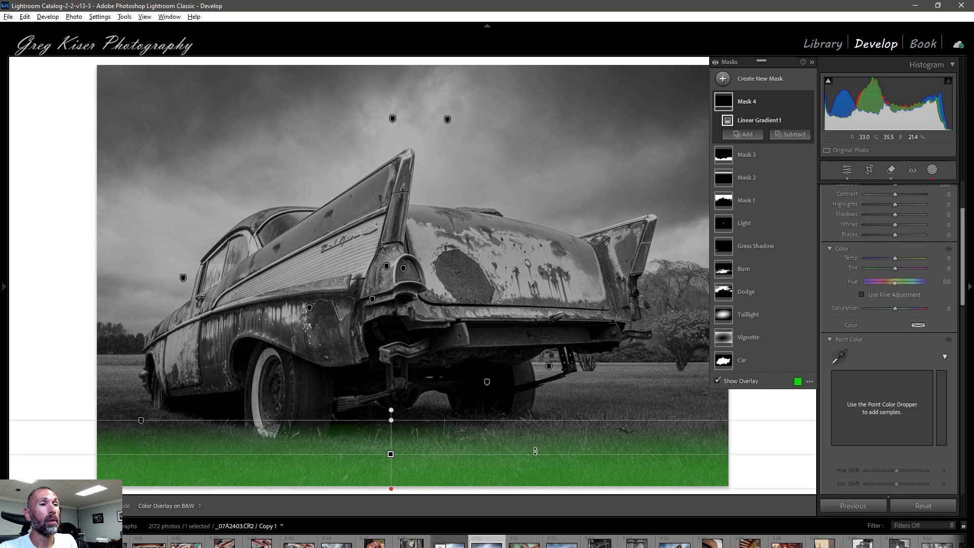
# Step: Try an exposure of -0.81 on the foreground gradient mask and reset the exposure to 0
pyautogui.scroll(3, 909, 260)
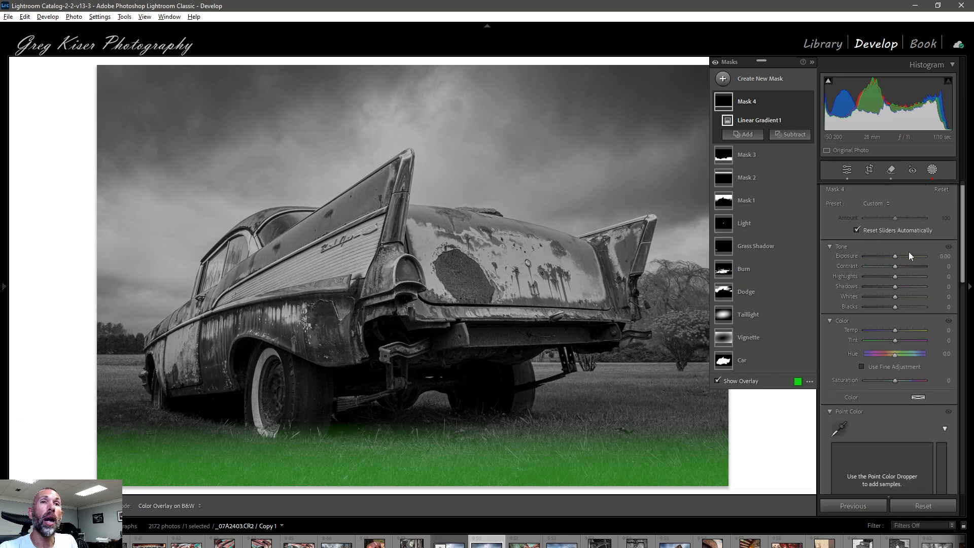
pyautogui.moveTo(896, 271); pyautogui.dragTo(890, 269)
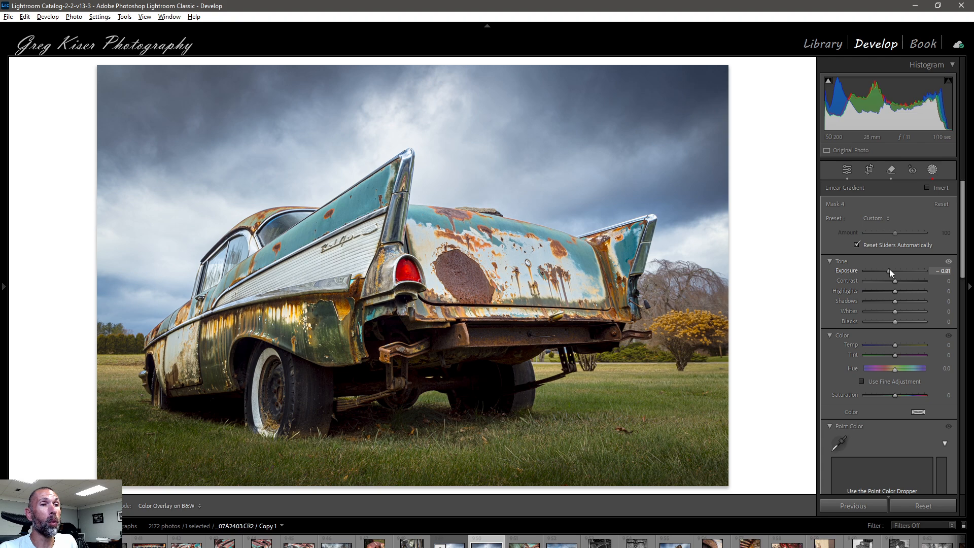
pyautogui.moveTo(890, 269); pyautogui.dragTo(890, 269)
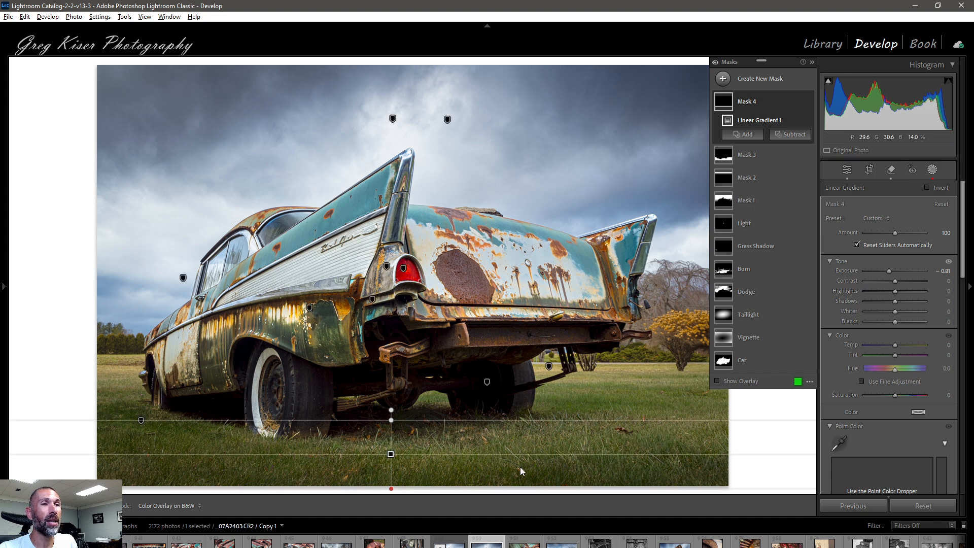
pyautogui.doubleClick(890, 270)
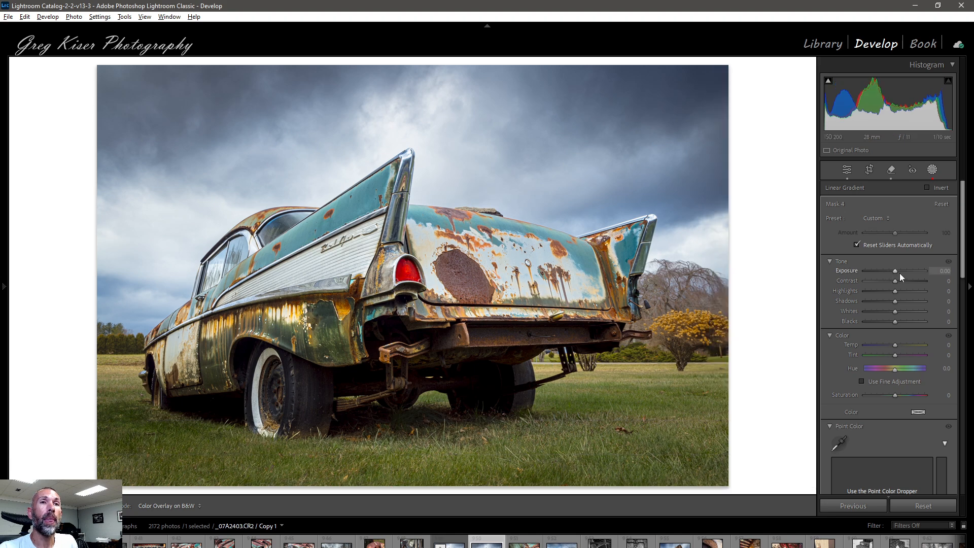
# Step: Set the foreground gradient mask's Blacks to -36 and Whites to 7
pyautogui.click(895, 322)
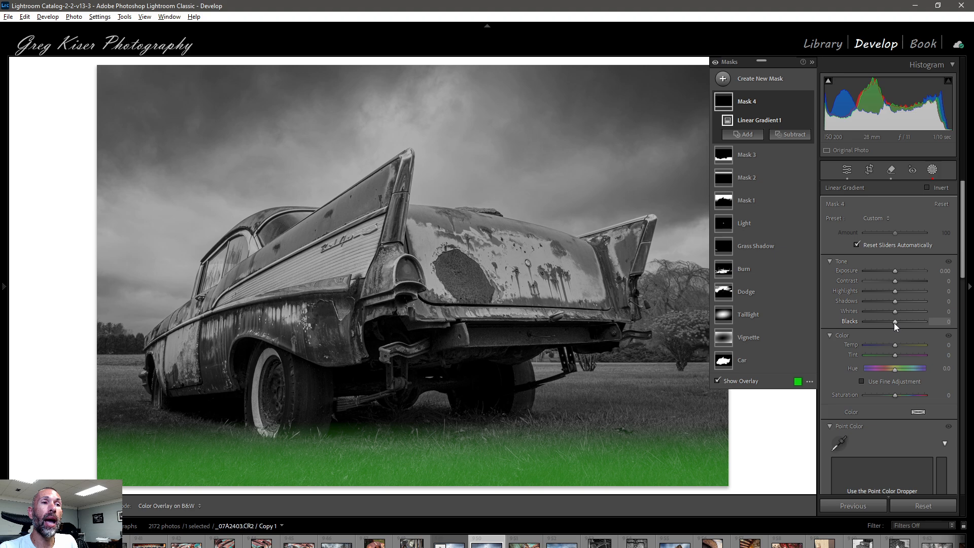
pyautogui.moveTo(894, 322); pyautogui.dragTo(894, 321)
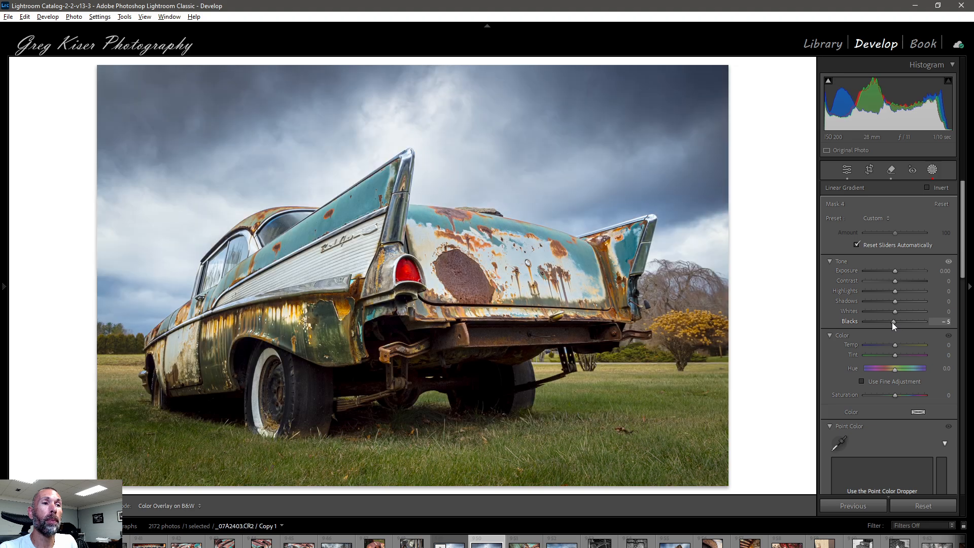
pyautogui.moveTo(890, 321); pyautogui.dragTo(889, 323)
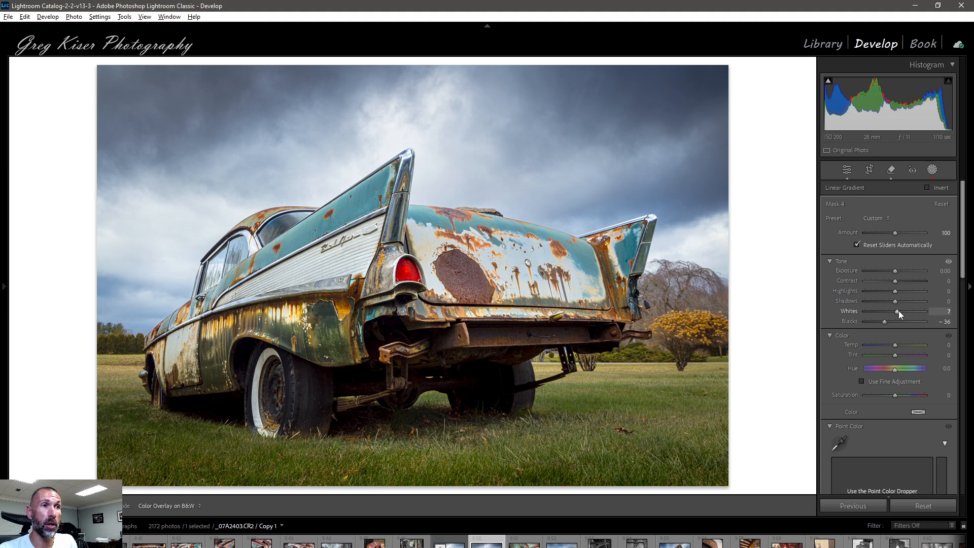
# Step: Add a shadow point to the foreground mask's overall tone curve and lower it to input 35, output 25
pyautogui.scroll(-5, 905, 342)
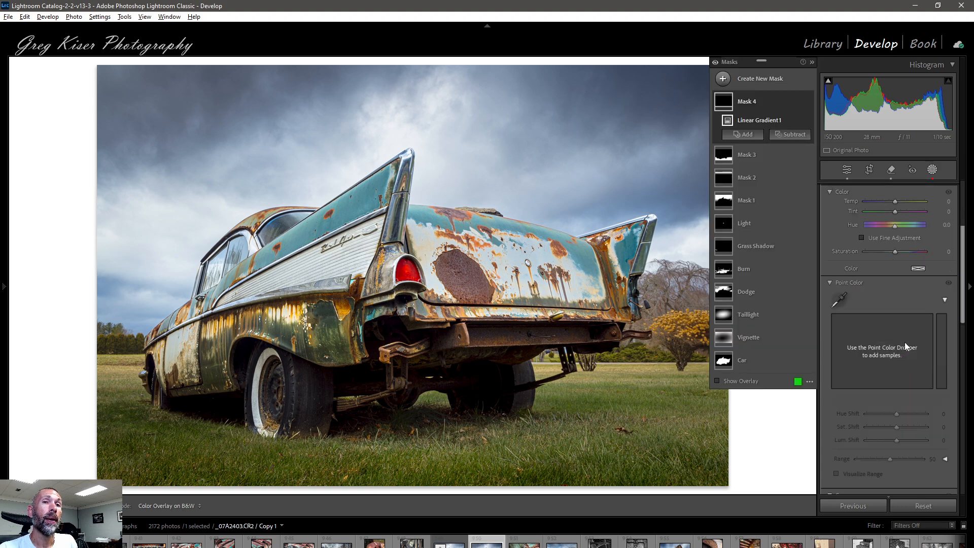
pyautogui.scroll(-4, 905, 343)
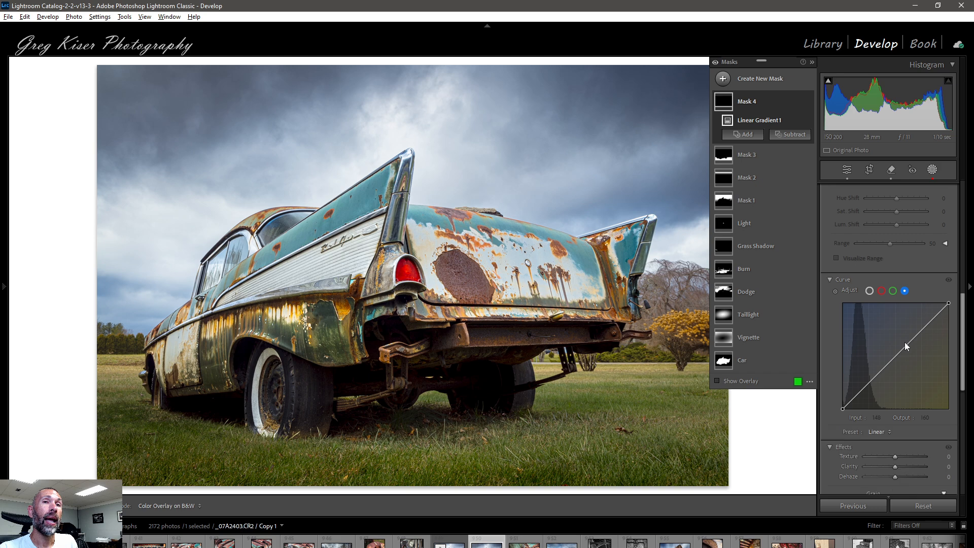
pyautogui.click(870, 292)
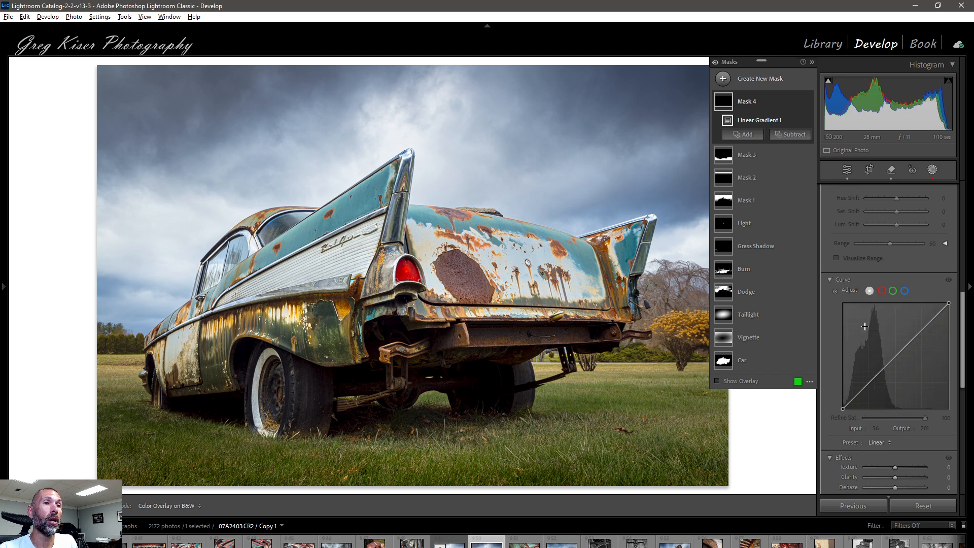
pyautogui.click(856, 395)
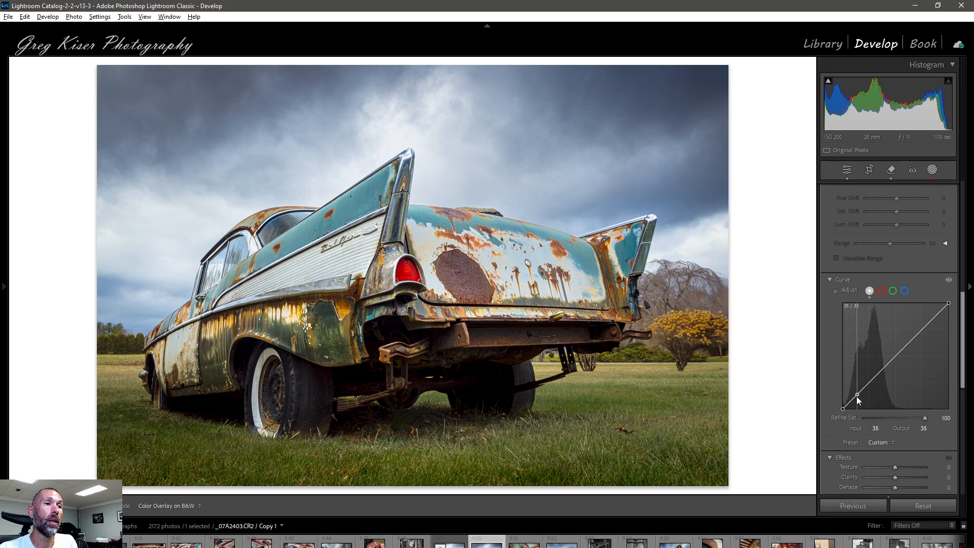
pyautogui.moveTo(857, 397); pyautogui.dragTo(857, 401)
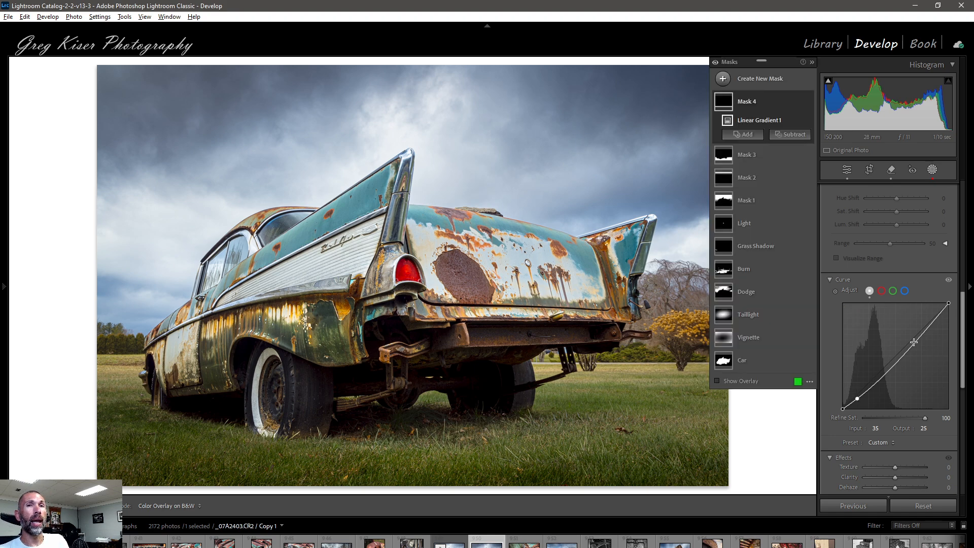
# Step: Adjust a curve point at input 95 by sampling the foreground grass, and compare the photo with the foreground mask hidden and shown
pyautogui.click(835, 292)
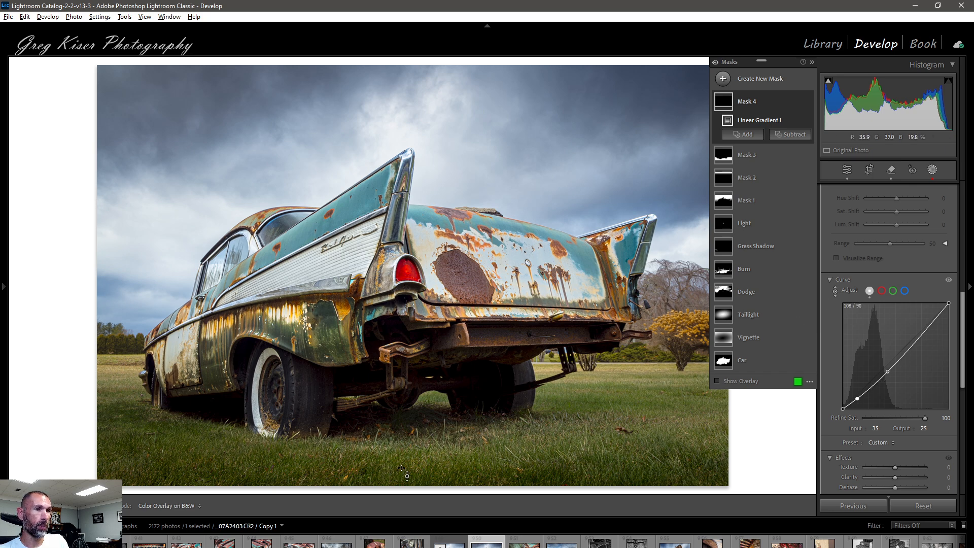
pyautogui.moveTo(403, 469); pyautogui.dragTo(404, 469)
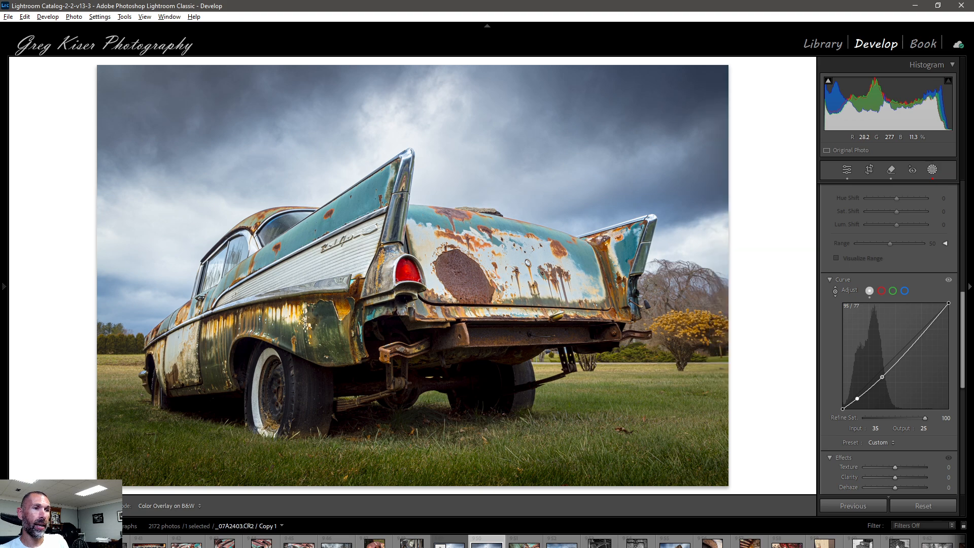
pyautogui.moveTo(403, 469); pyautogui.dragTo(405, 471)
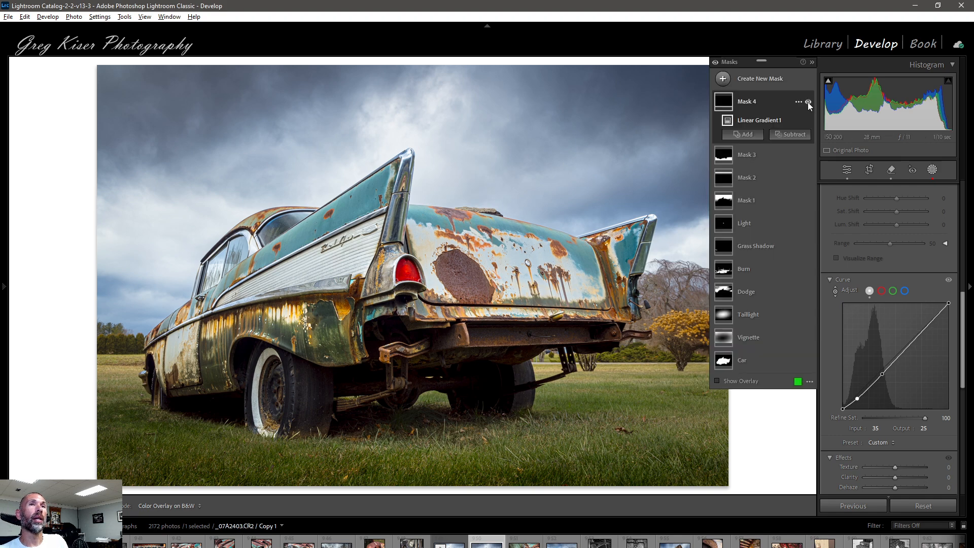
pyautogui.click(808, 102)
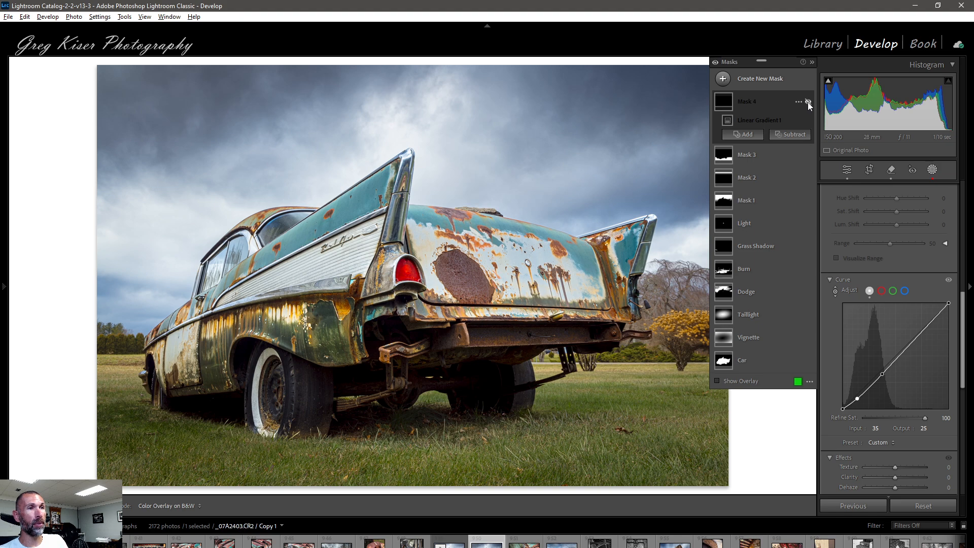
pyautogui.click(808, 102)
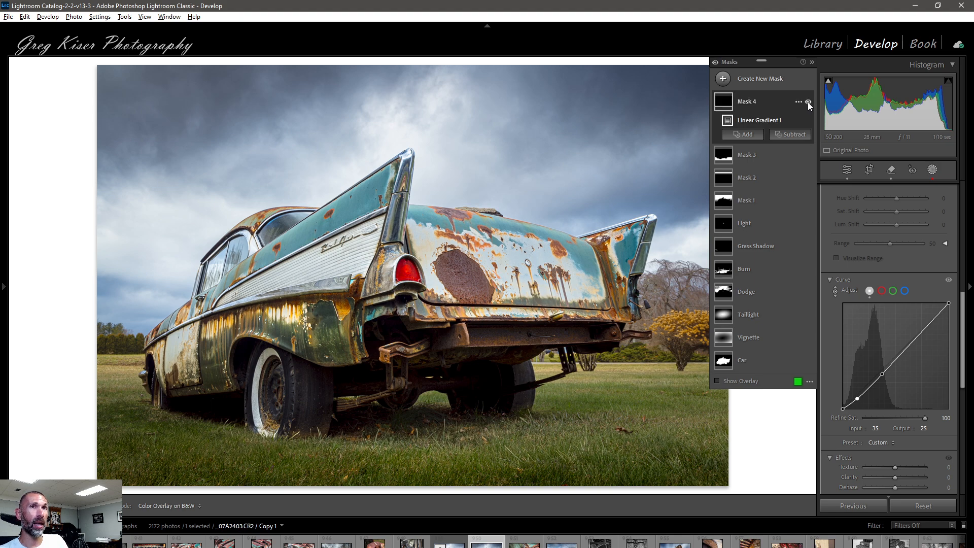
# Step: Compare the photo with the foreground gradient mask hidden and shown, and with the Vignette mask hidden and shown
pyautogui.click(808, 102)
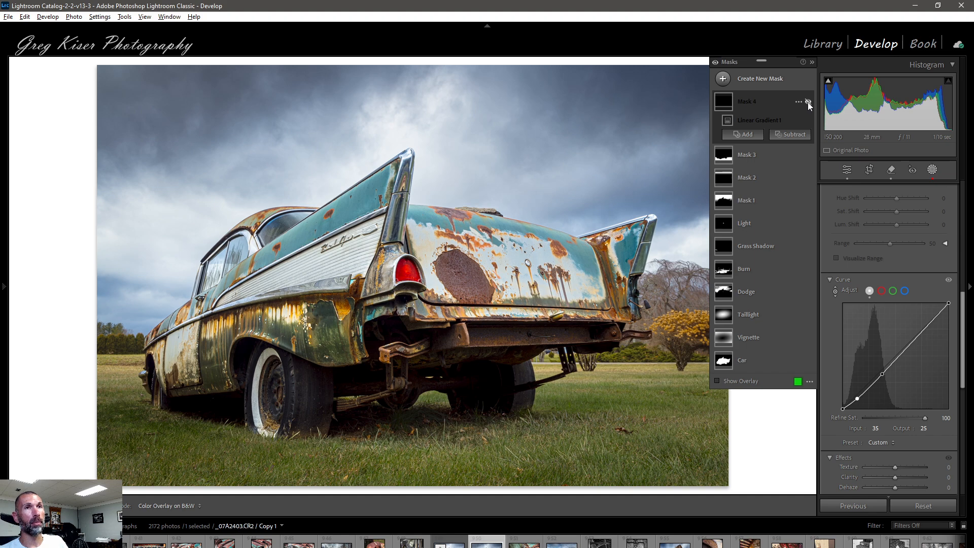
pyautogui.click(808, 102)
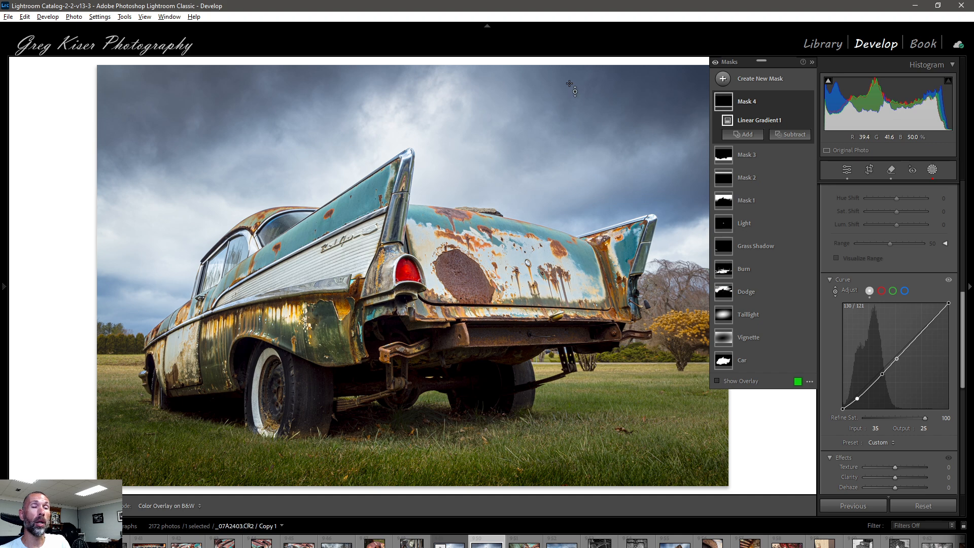
pyautogui.moveTo(727, 341)
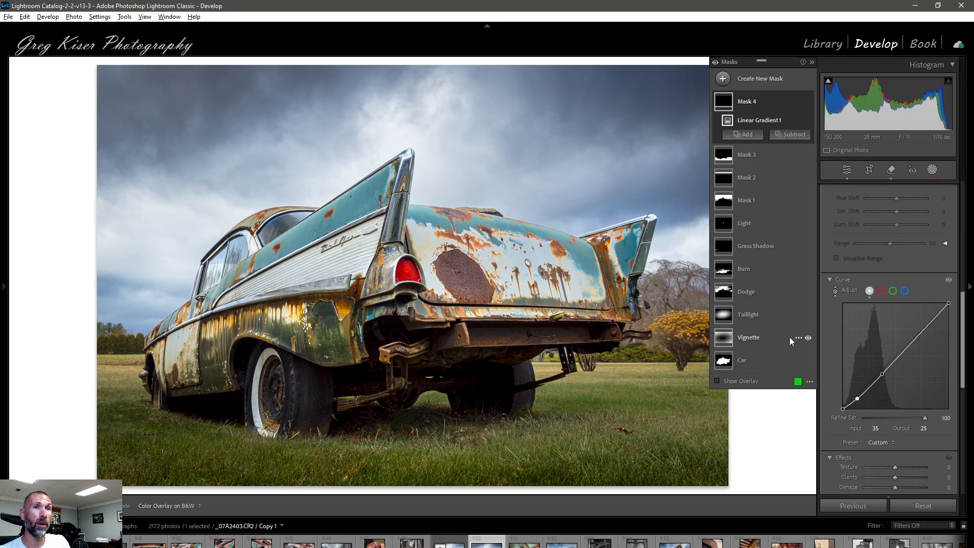
pyautogui.click(808, 338)
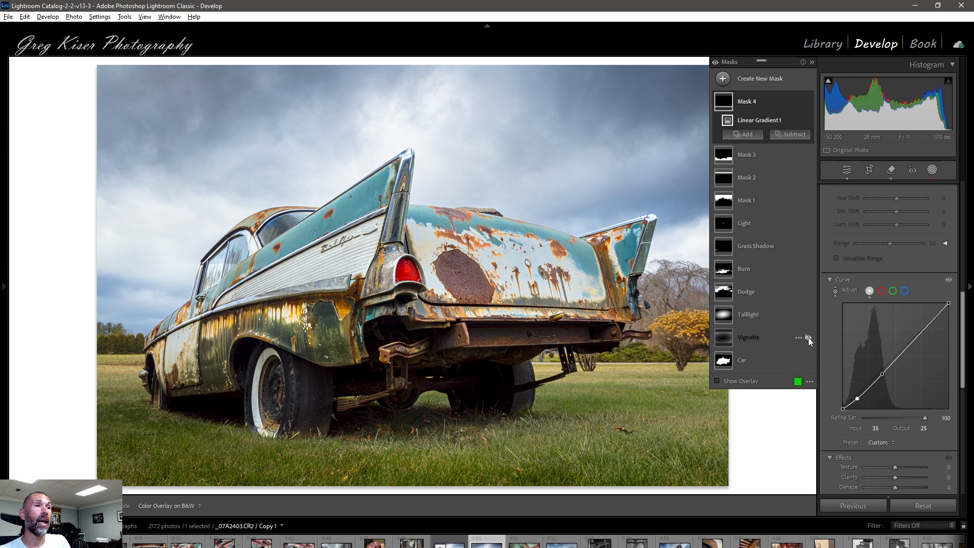
pyautogui.click(809, 337)
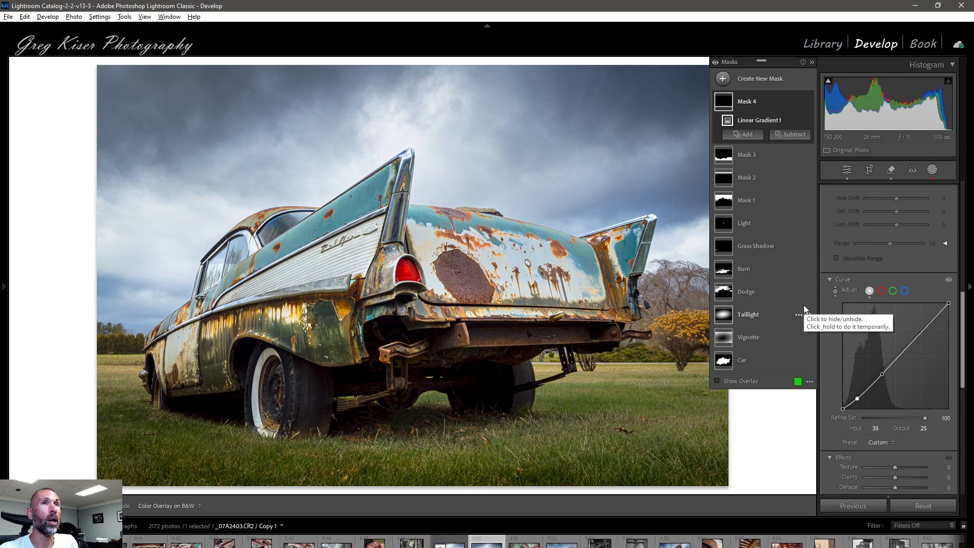
# Step: Leave masking and compare the edited master photo _07A2403.CR2 with its unedited Before view
pyautogui.click(849, 169)
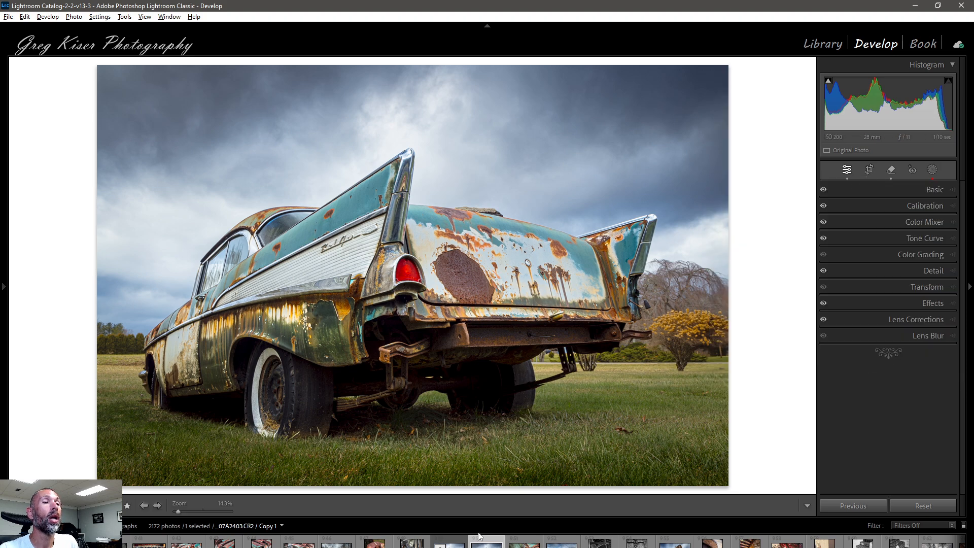
pyautogui.click(449, 545)
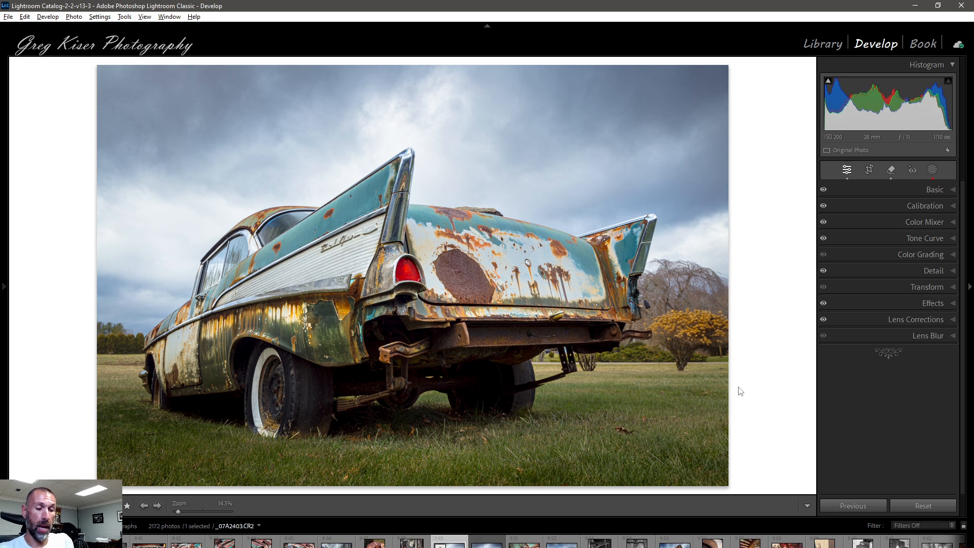
pyautogui.press('\\')
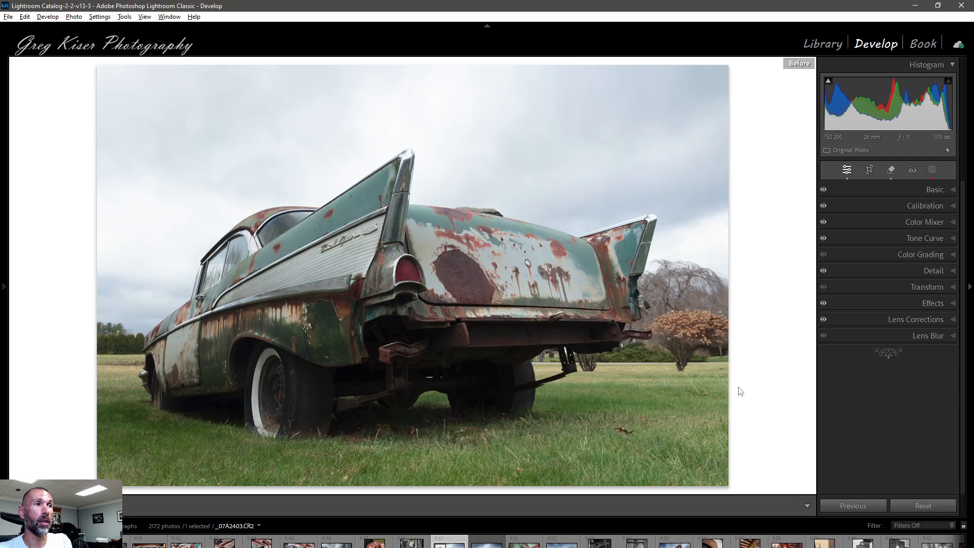
pyautogui.press('\\')
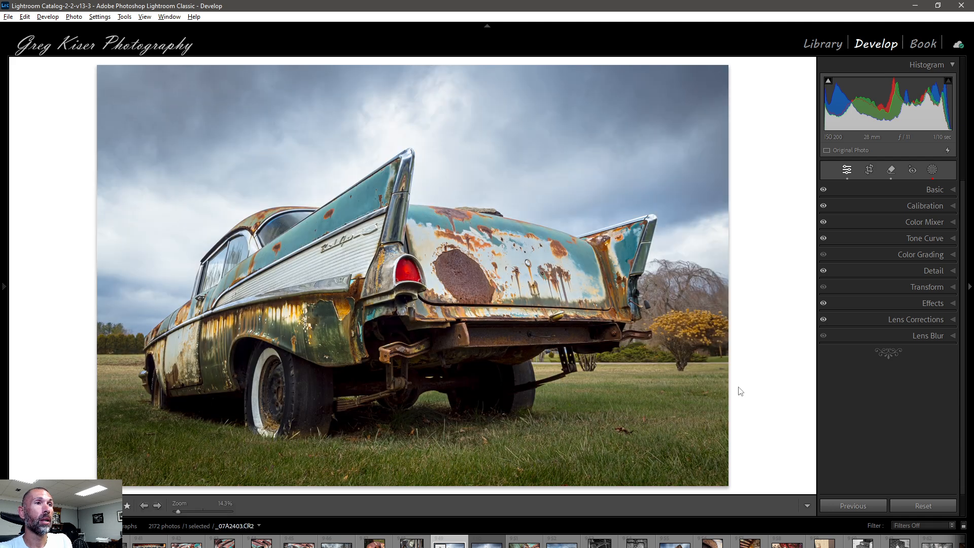
# Step: Compare the enhanced Copy 1 with the master photo _07A2403.CR2 by switching between them, ending on Copy 1
pyautogui.hotkey('ctrl', "'")
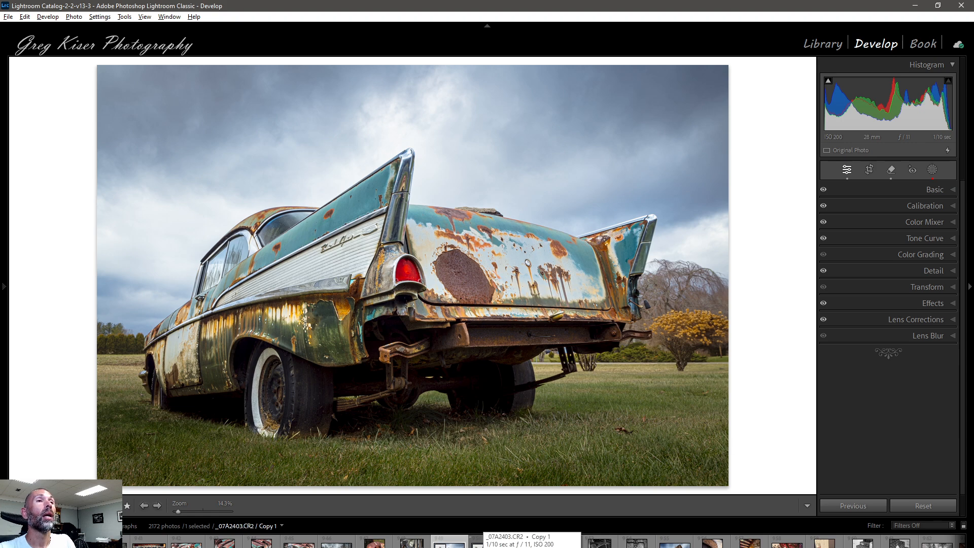
pyautogui.click(483, 543)
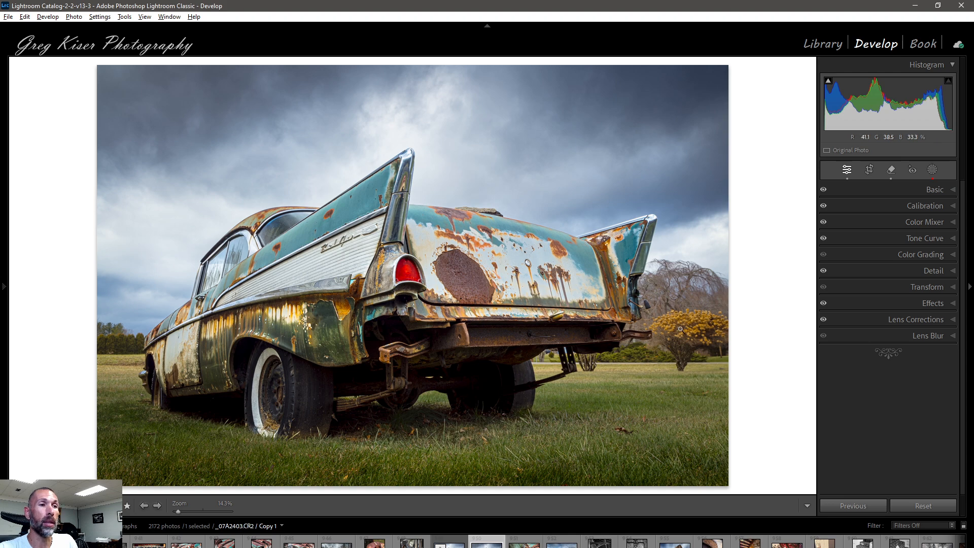
pyautogui.click(449, 544)
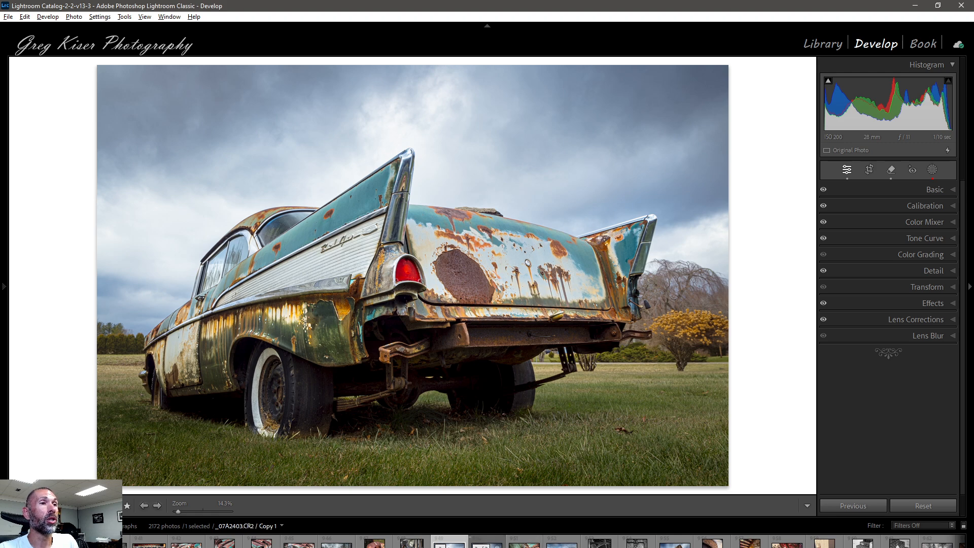
pyautogui.click(487, 543)
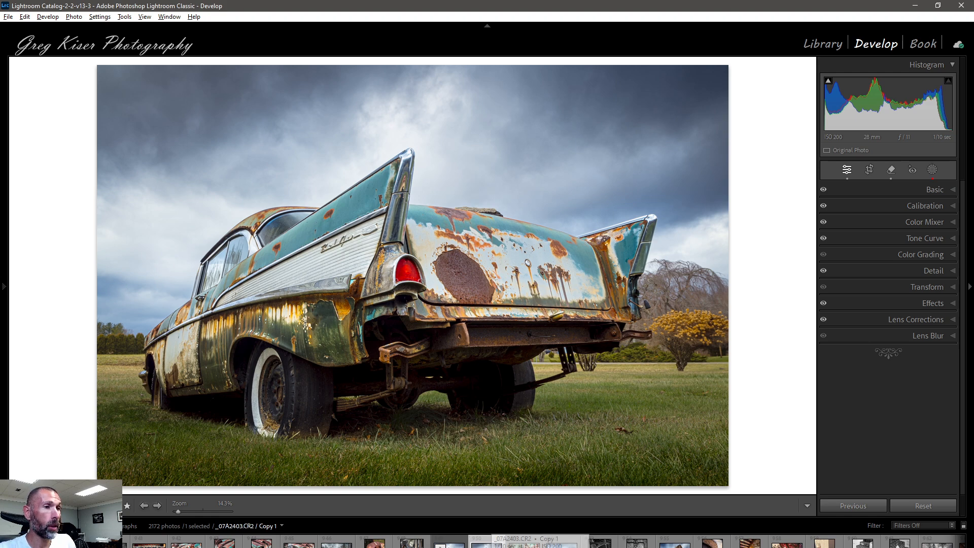
pyautogui.moveTo(507, 547)
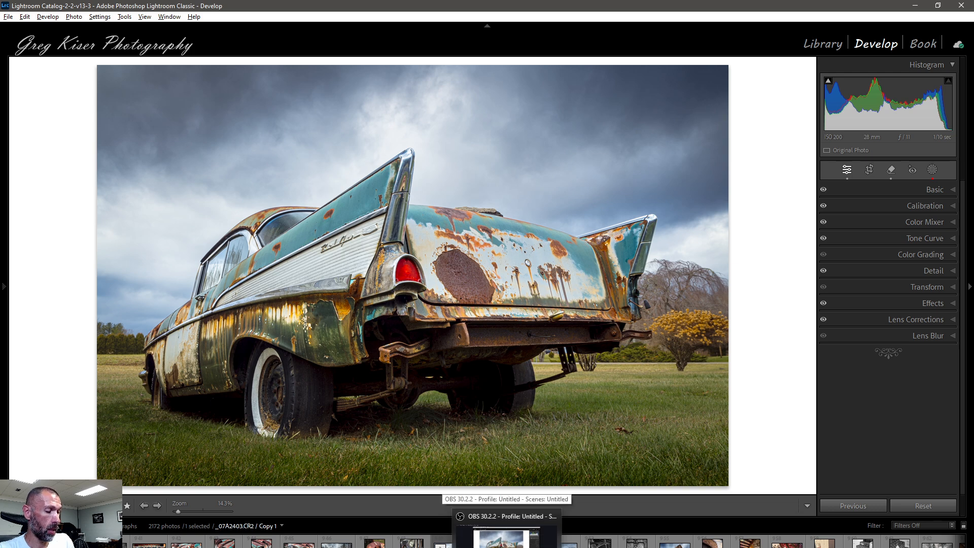